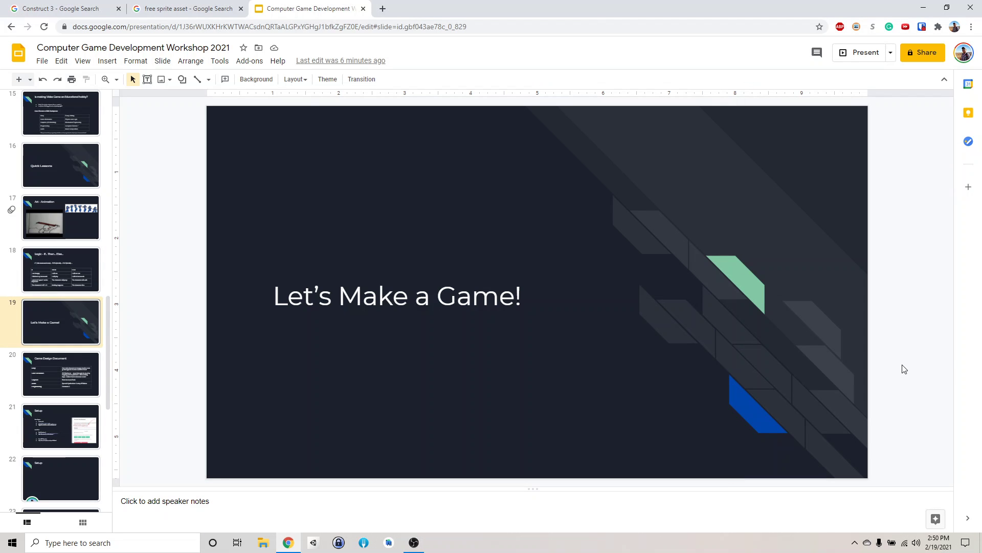
# Review the Game Design Document slide and the Setup slide that follows it
pyautogui.click(69, 371)
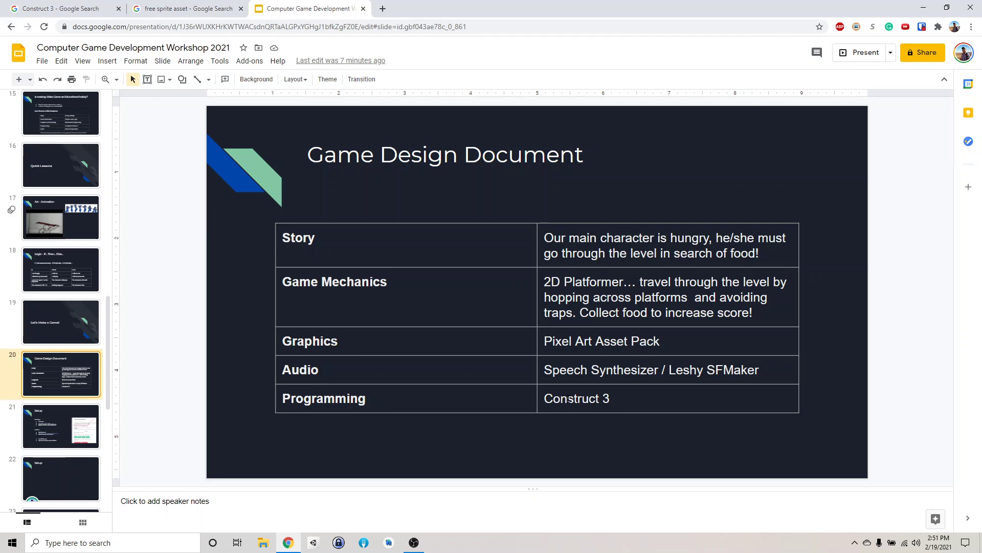
pyautogui.click(77, 415)
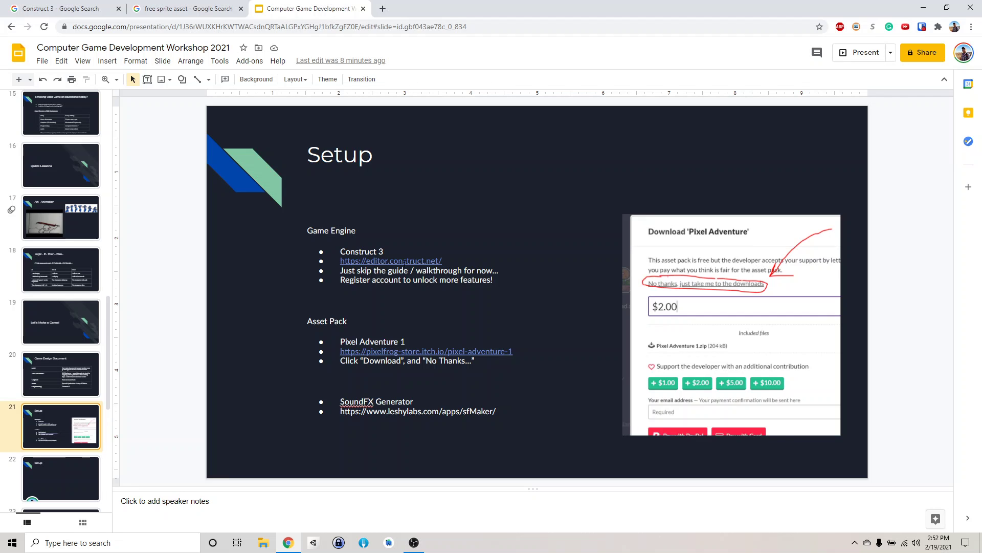
# Launch the Construct 3 editor from its website and create a 720p landscape project named "Explorer Platformer"
pyautogui.click(60, 9)
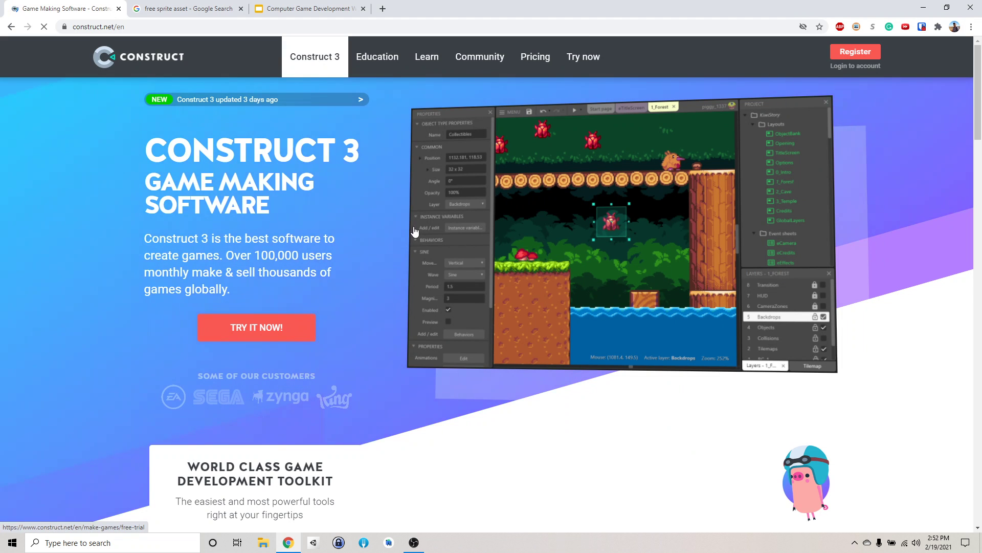
pyautogui.click(277, 336)
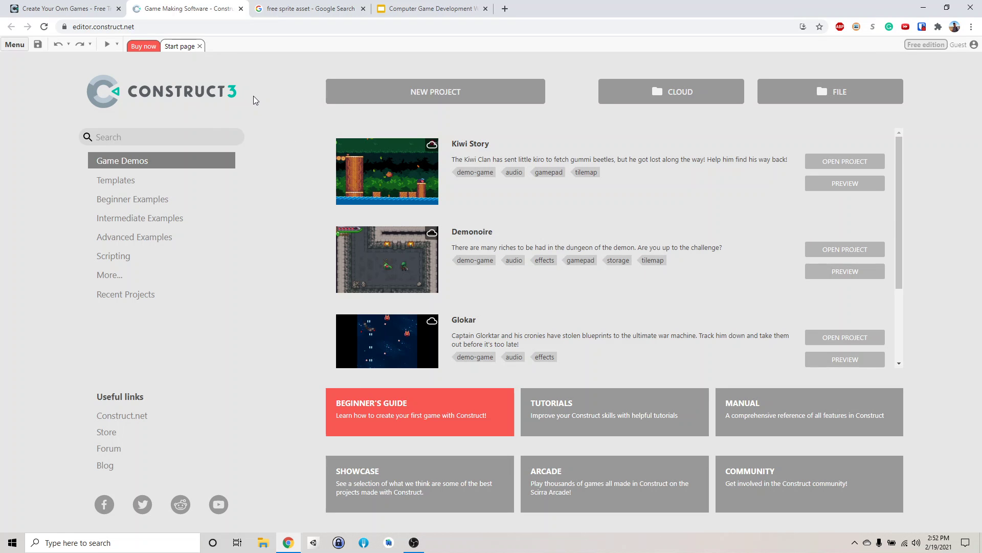
pyautogui.click(388, 98)
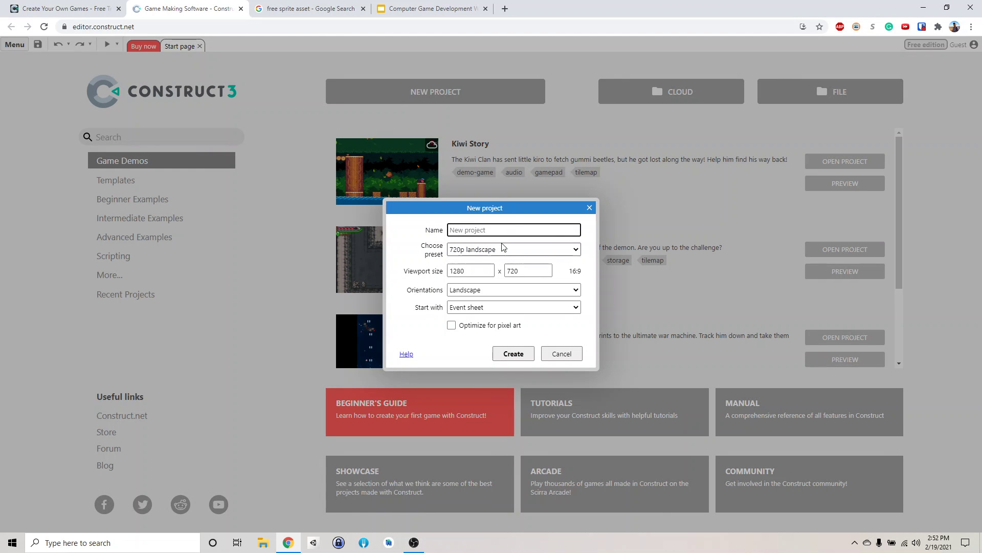
pyautogui.write('Expl')
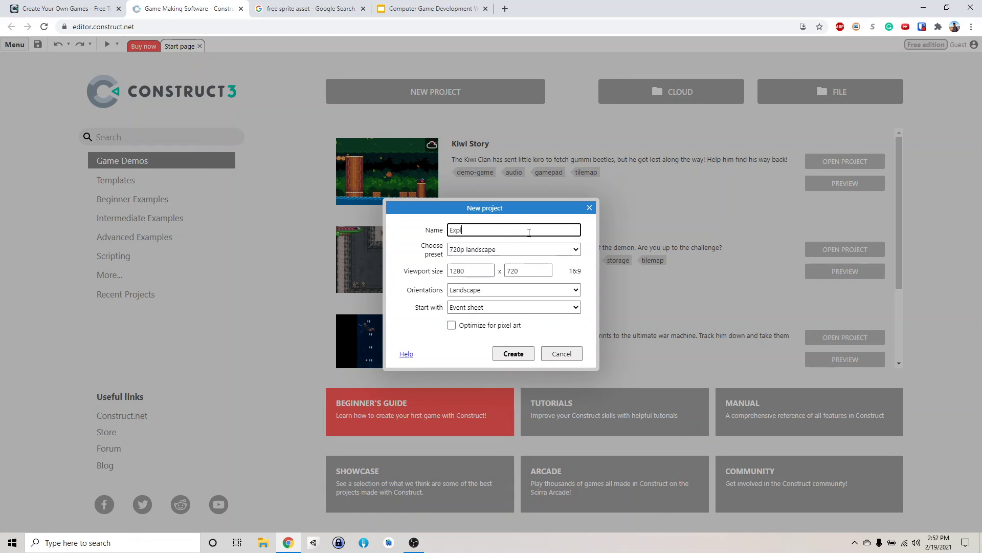
pyautogui.write('orer Platformer')
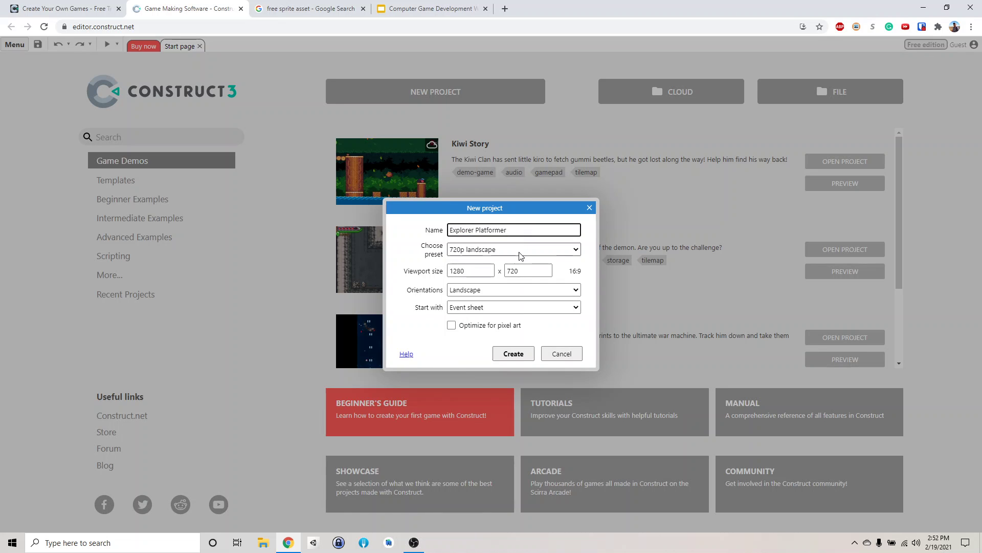
pyautogui.click(478, 251)
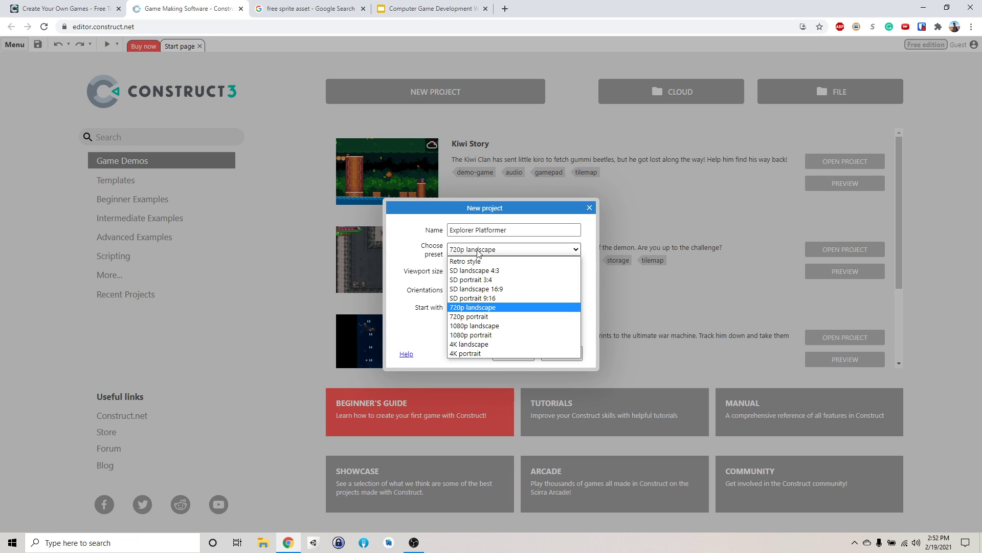
pyautogui.click(514, 309)
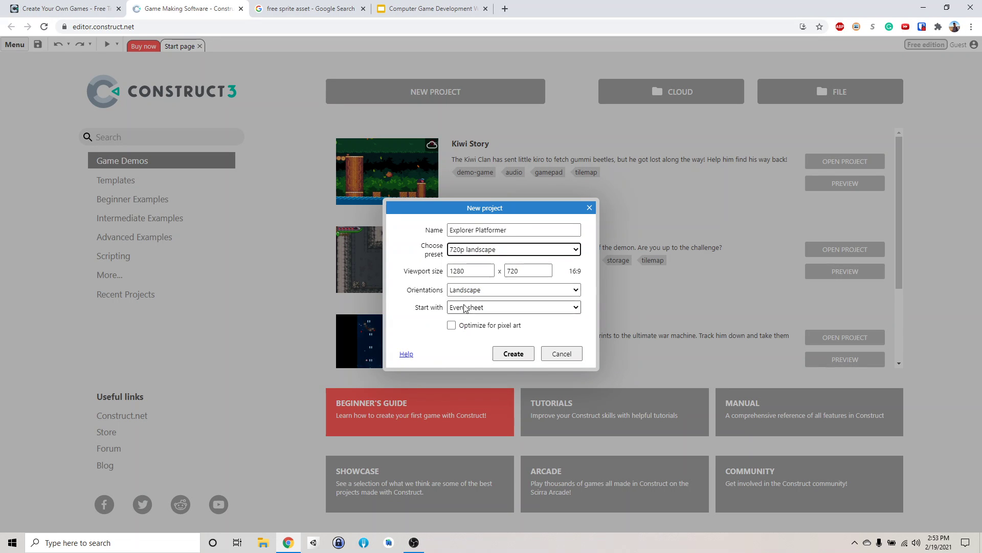
pyautogui.click(517, 355)
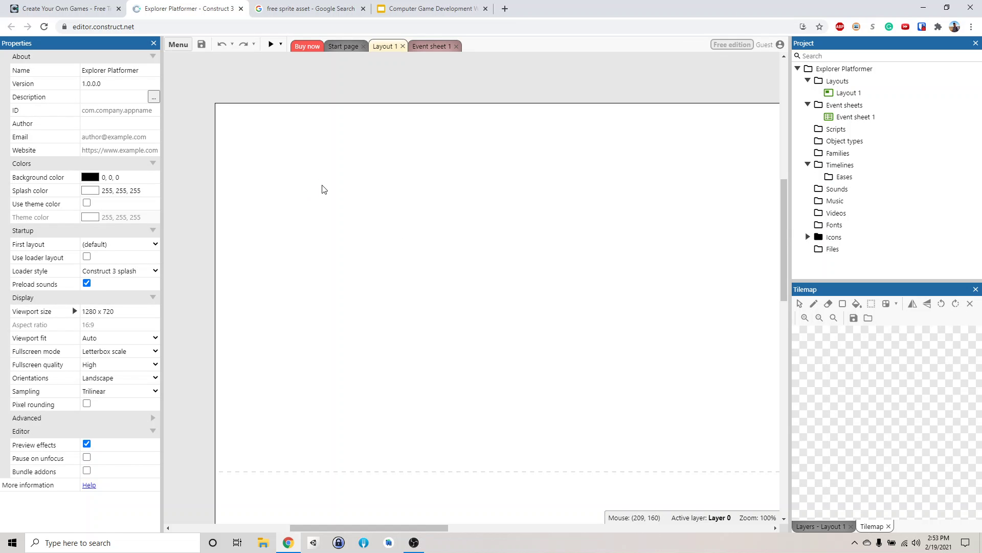
# Check the asset pack on the Setup slide, then search itch.io for "Pixel Adventure" and open the Pixel Frog platform asset pack
pyautogui.click(399, 11)
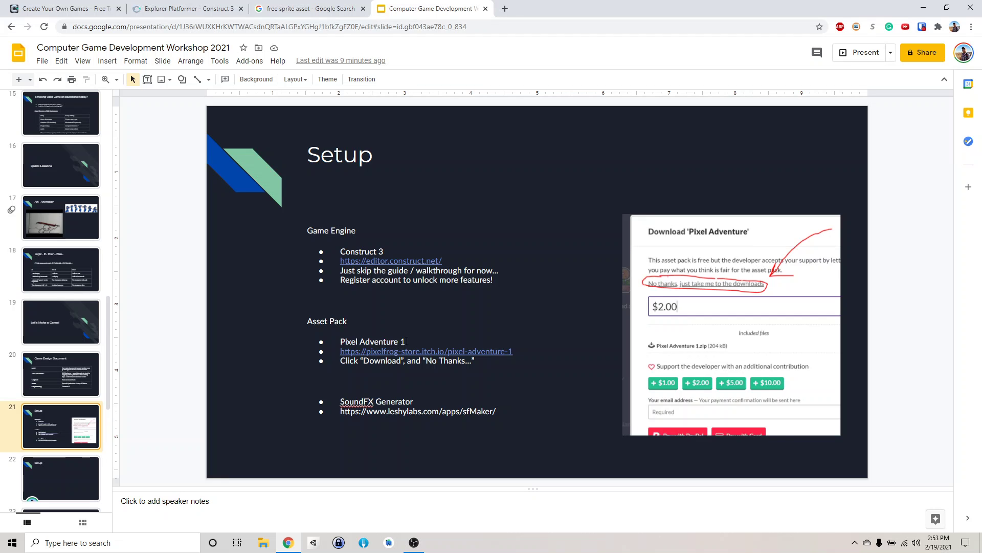
pyautogui.click(314, 6)
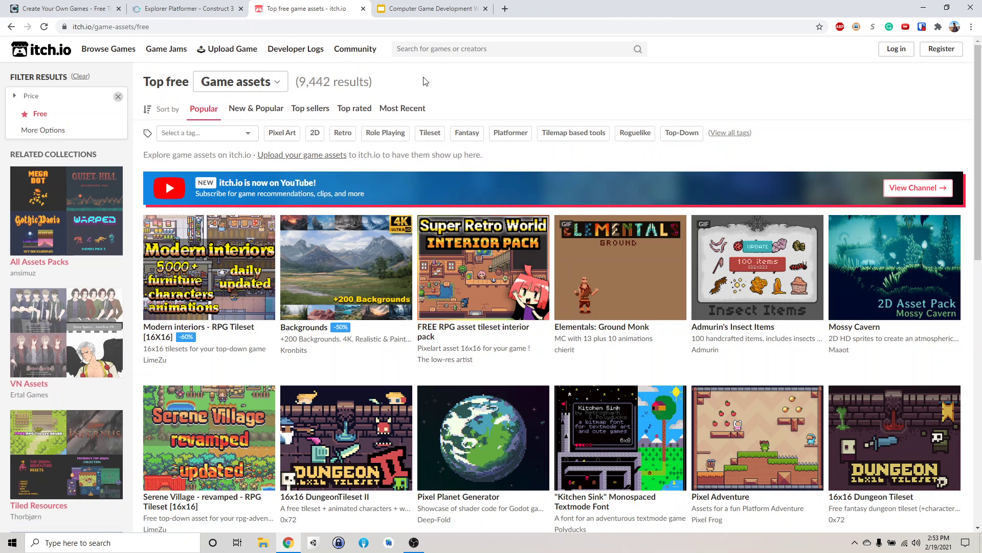
pyautogui.click(445, 50)
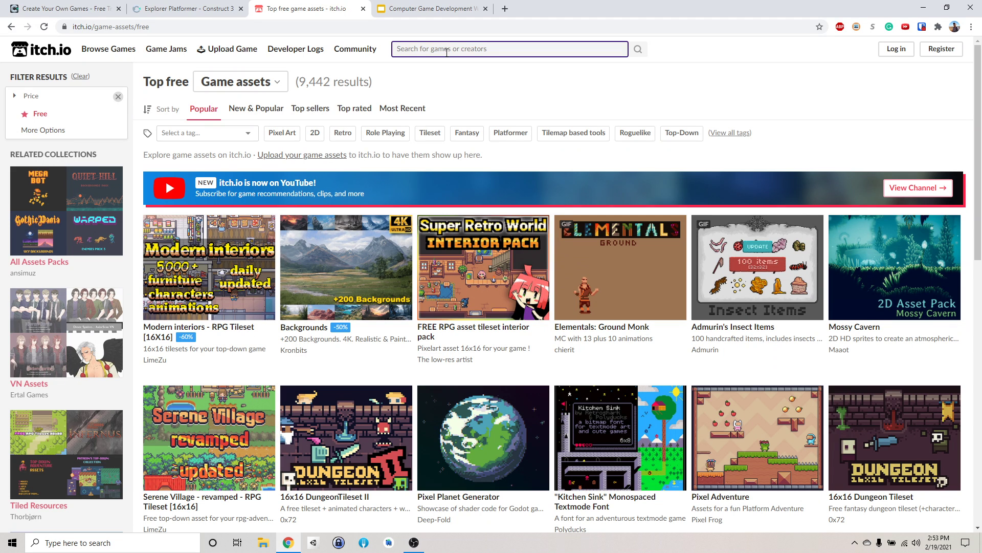
pyautogui.write('Pixel Adventure')
pyautogui.press('Return')
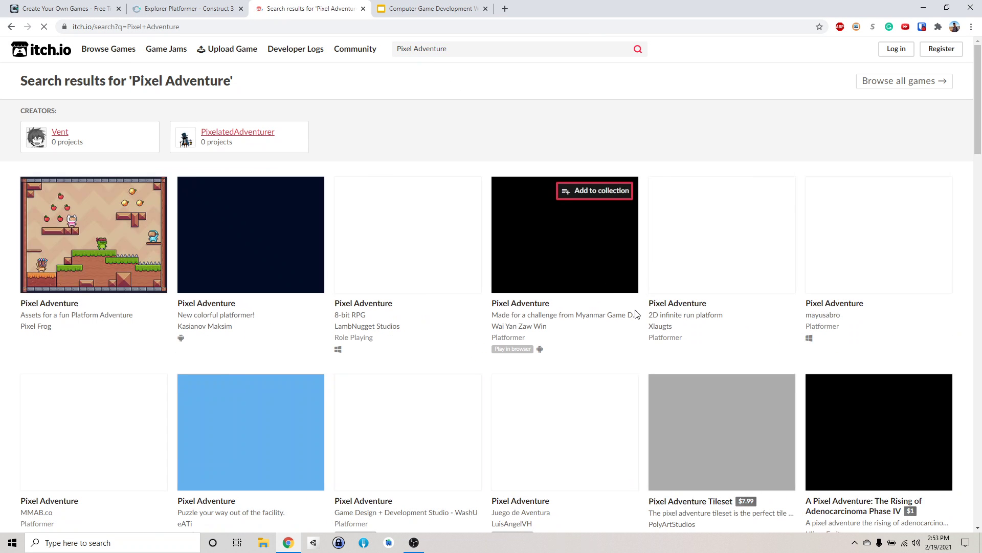
pyautogui.scroll(-1, 582, 399)
pyautogui.scroll(-2, 583, 399)
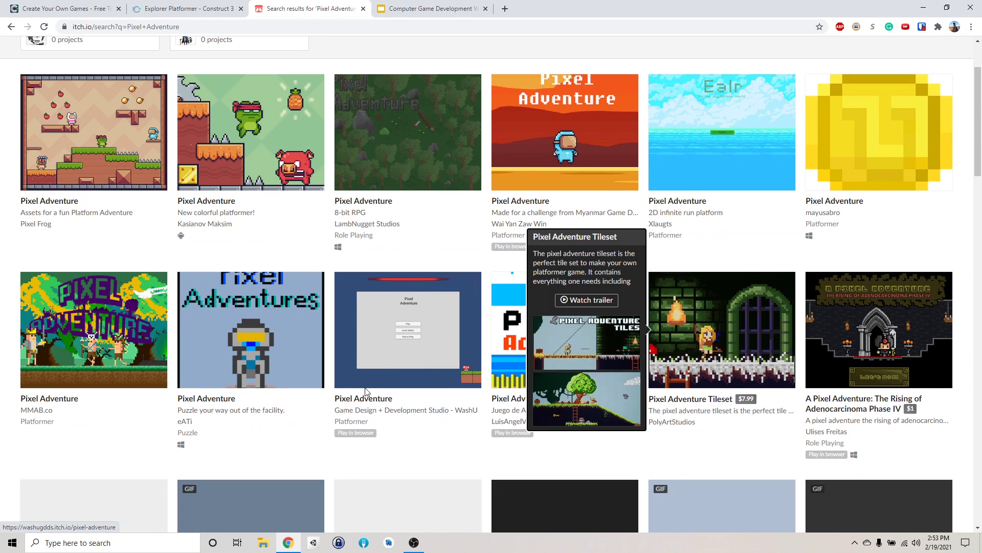
pyautogui.scroll(2, 582, 399)
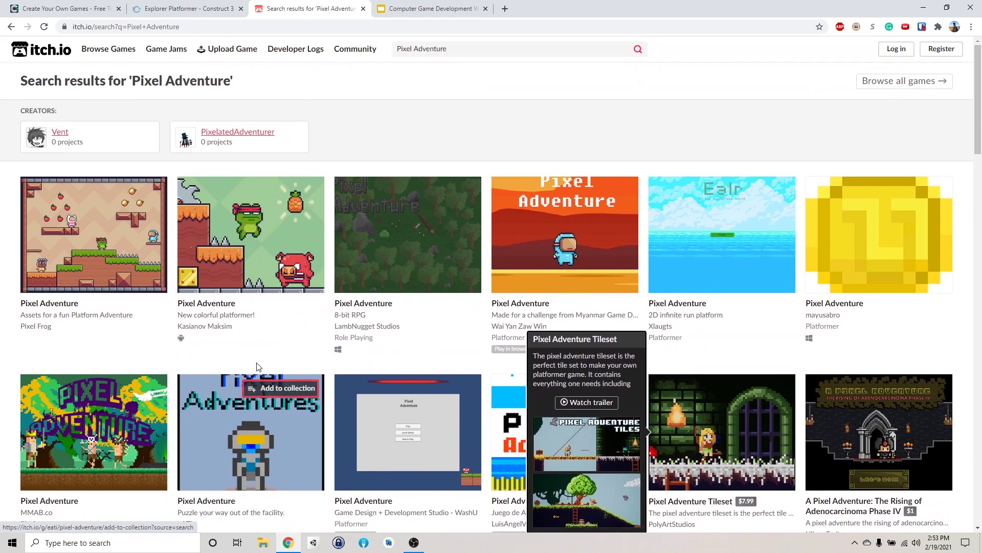
pyautogui.click(111, 257)
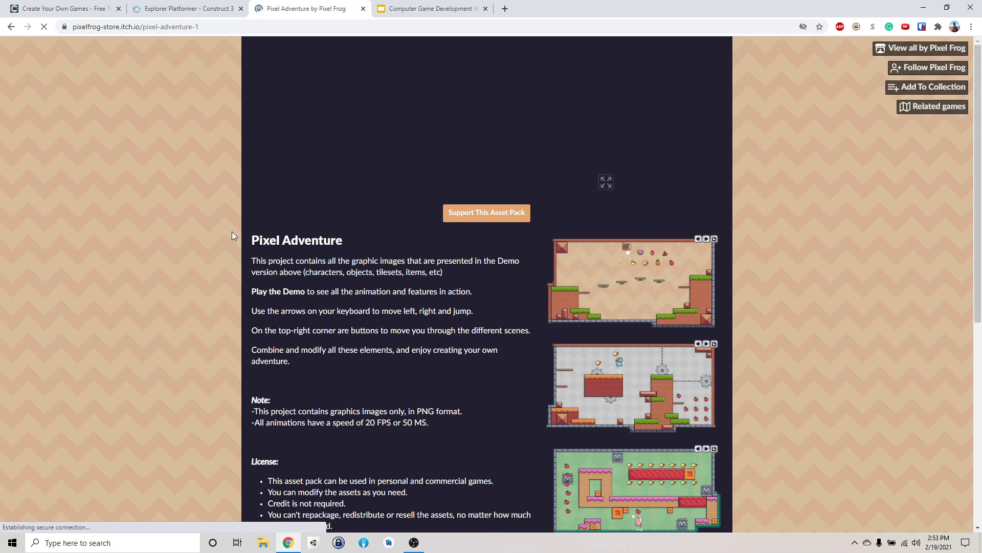
# Download the free asset pack archive Pixel Adventure 1.zip and save it to the desktop
pyautogui.scroll(-2, 427, 280)
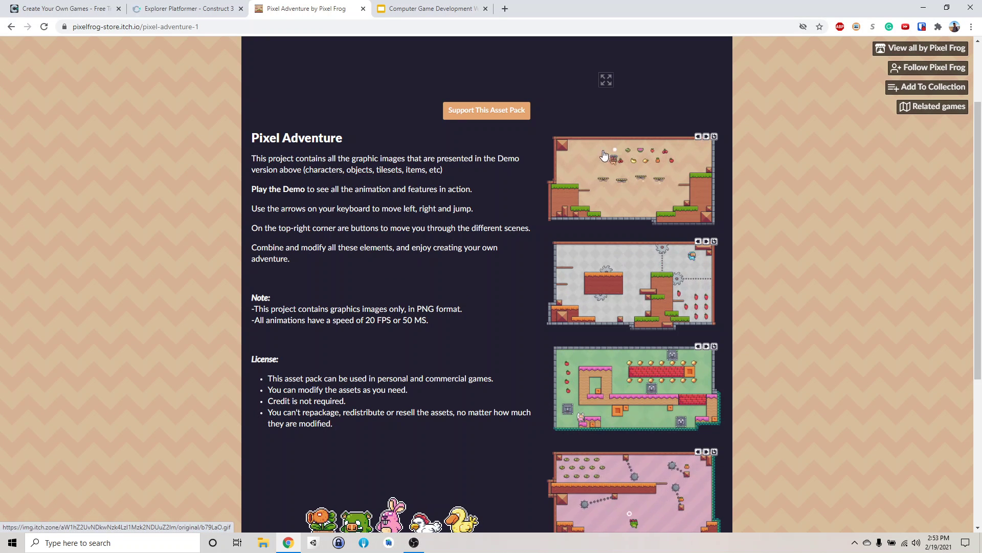
pyautogui.scroll(-4, 594, 275)
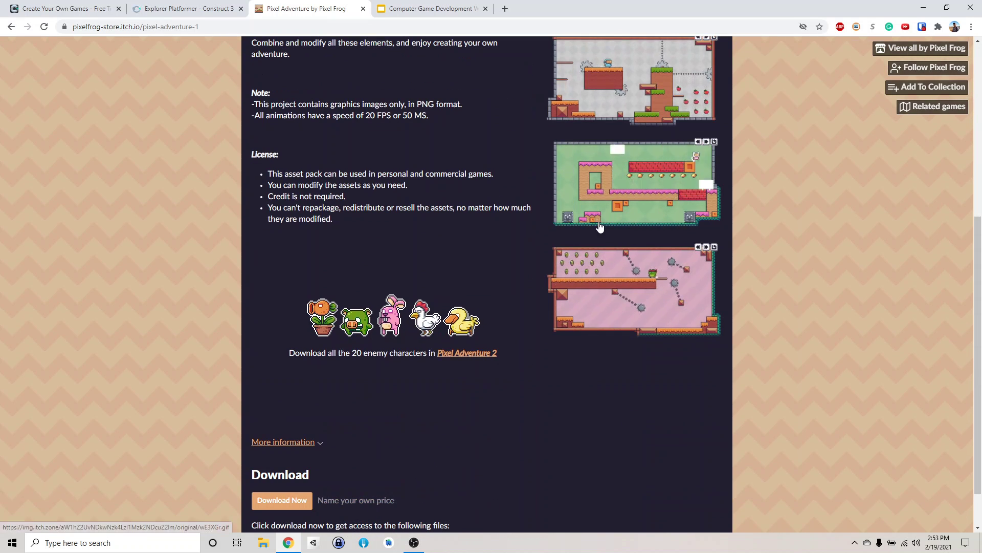
pyautogui.scroll(-1, 408, 355)
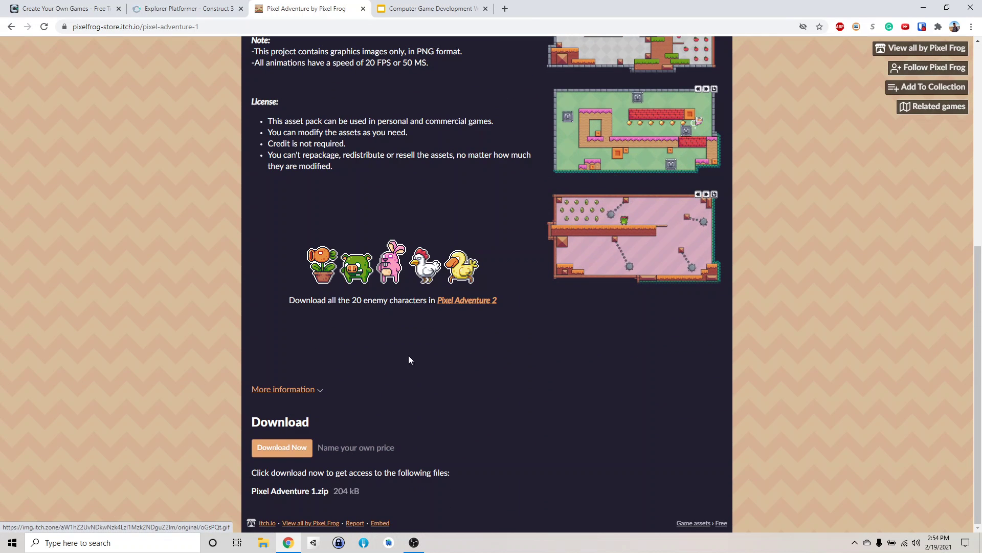
pyautogui.click(303, 444)
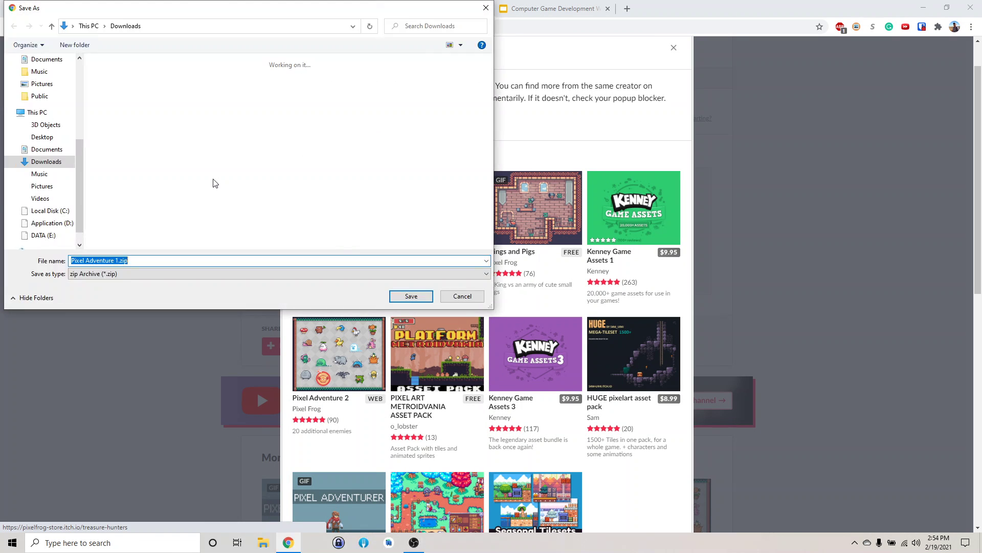
pyautogui.click(50, 140)
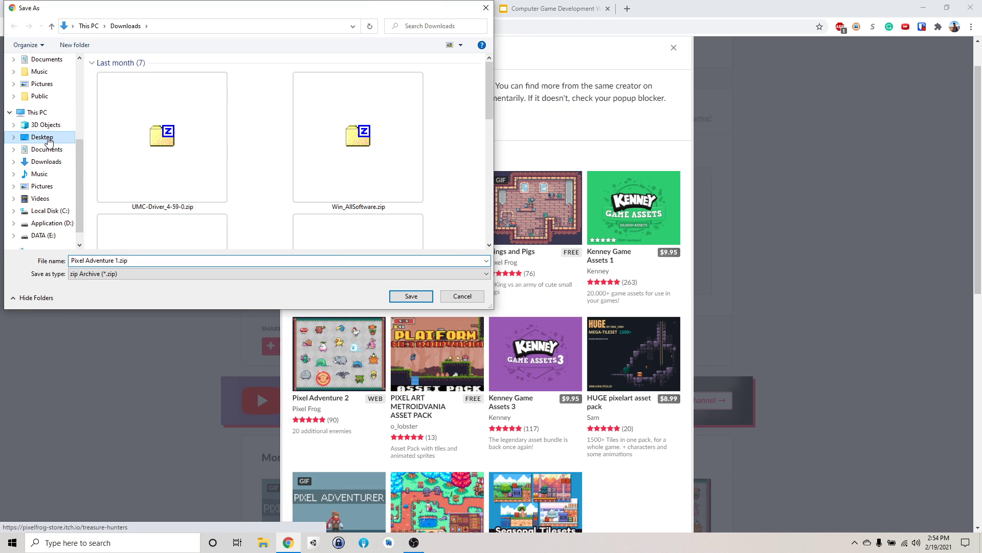
pyautogui.click(411, 295)
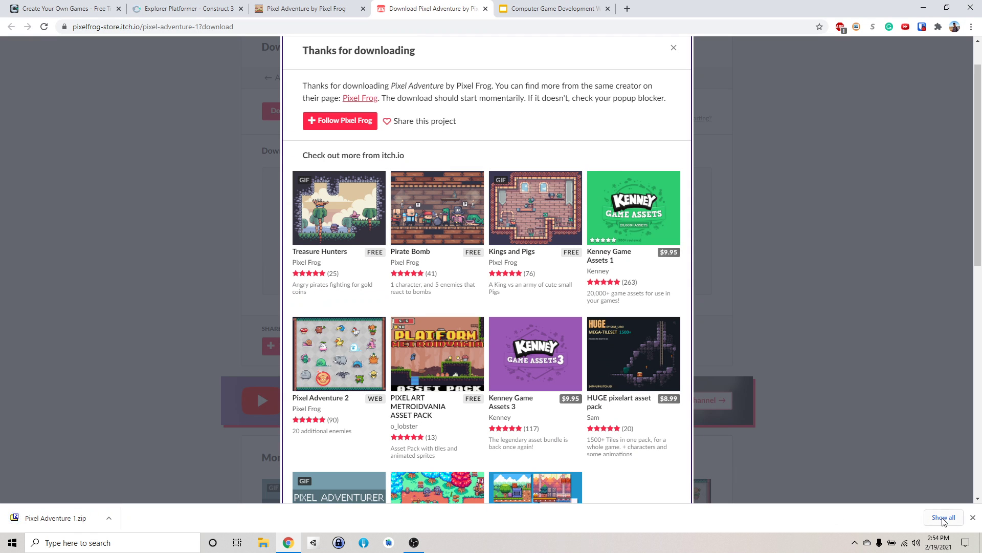
pyautogui.click(974, 519)
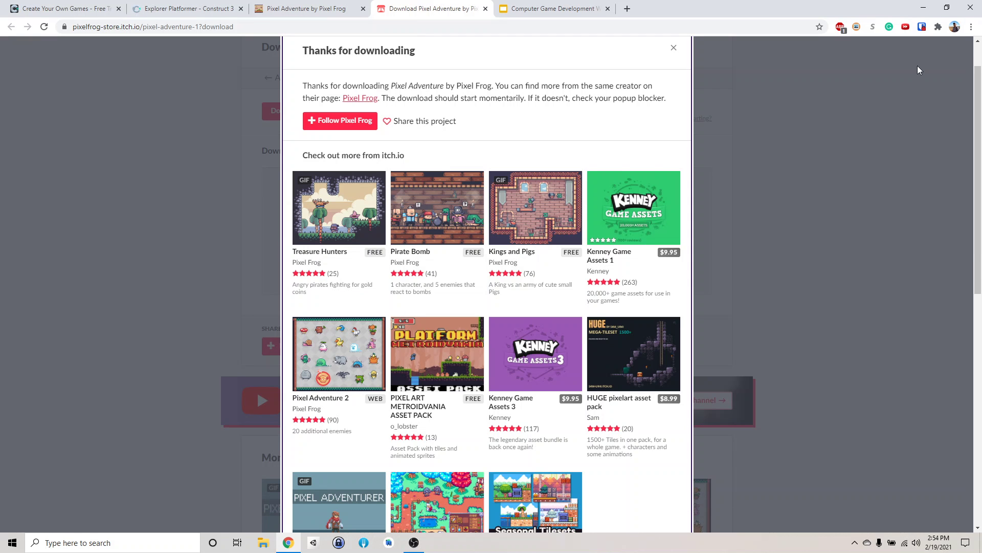
# Extract Pixel Adventure 1.zip on the desktop with 7-Zip into its own folder and place that folder beside the archive
pyautogui.click(980, 542)
pyautogui.moveTo(100, 440); pyautogui.dragTo(375, 185)
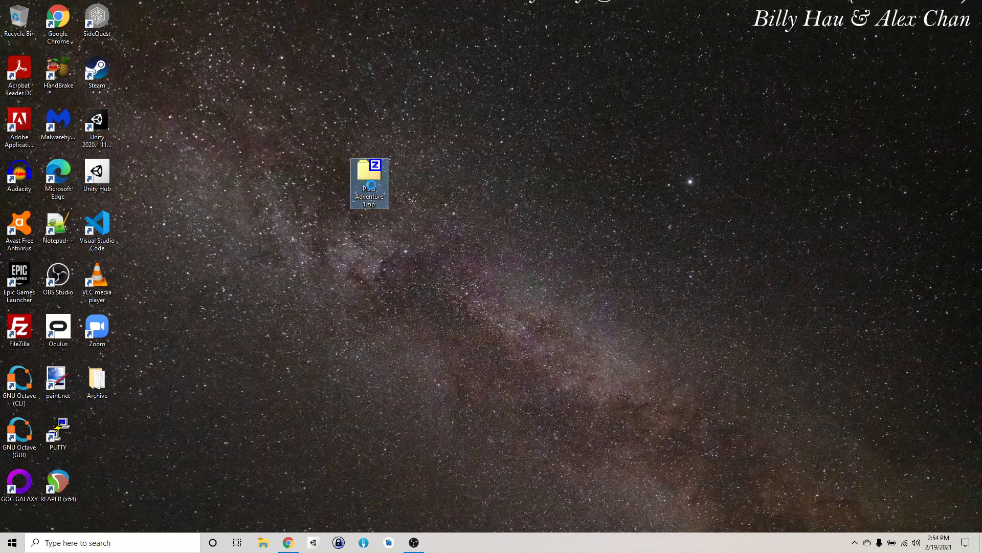
pyautogui.rightClick(372, 184)
pyautogui.moveTo(425, 224)
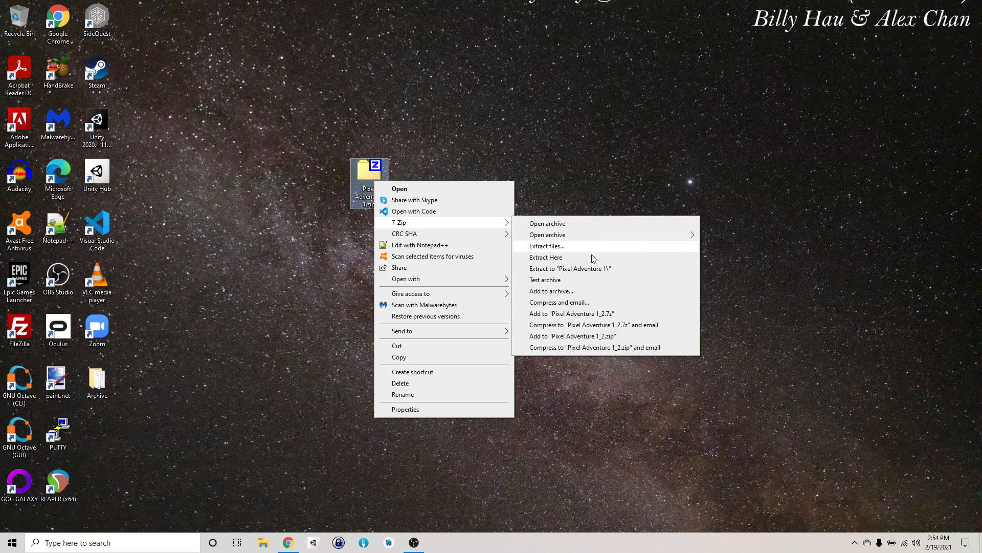
pyautogui.click(611, 269)
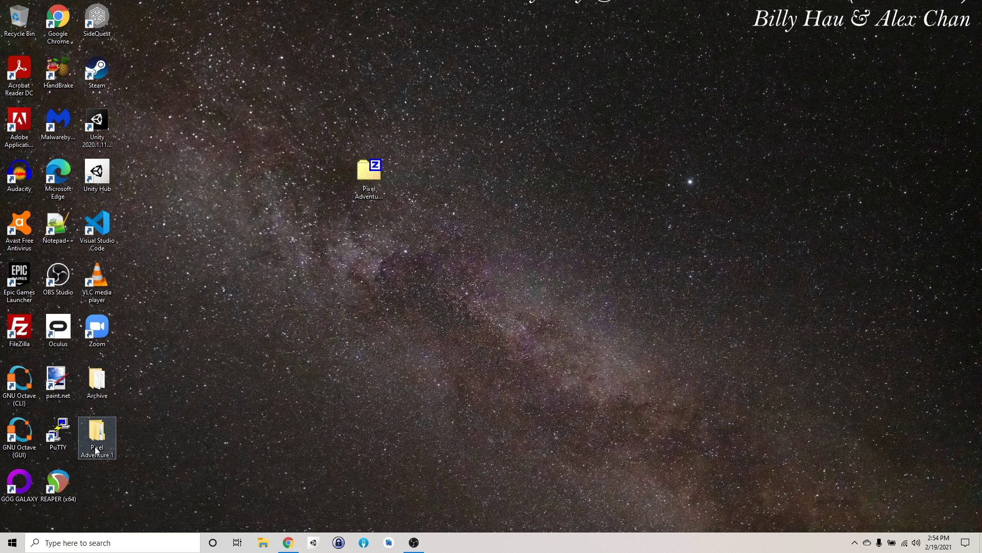
pyautogui.moveTo(97, 434); pyautogui.dragTo(486, 186)
pyautogui.click(456, 284)
pyautogui.click(380, 187)
pyautogui.rightClick(380, 184)
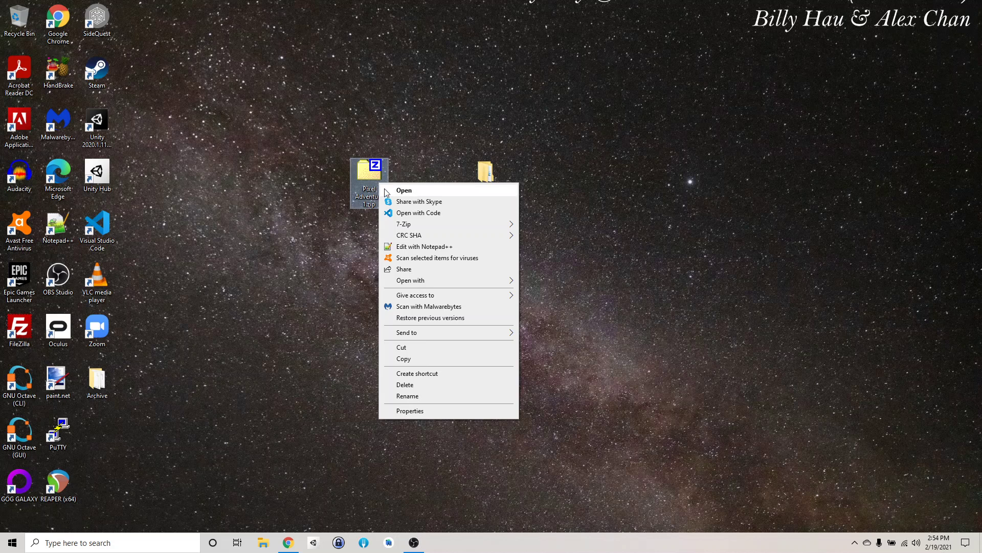
pyautogui.moveTo(449, 229)
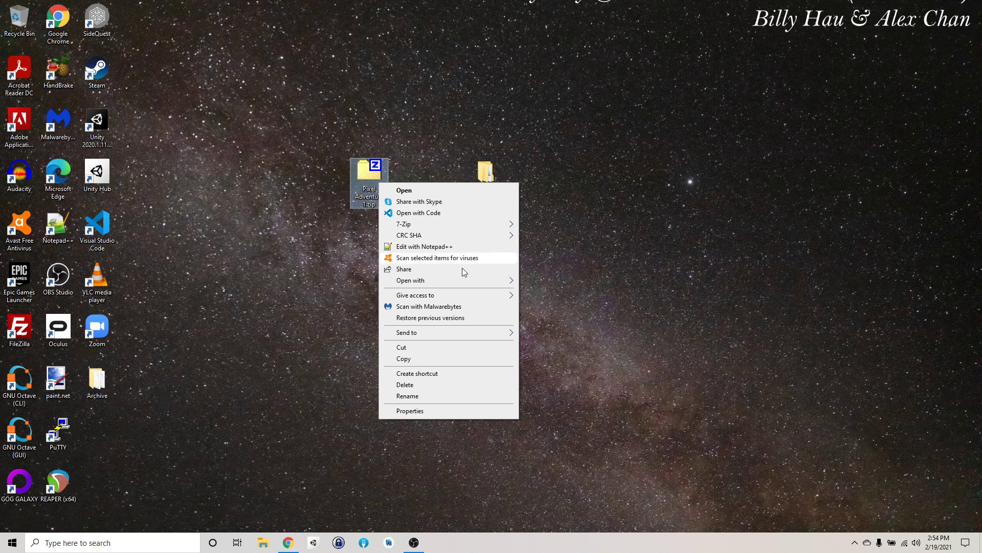
pyautogui.click(588, 227)
# Open the Free folder inside the extracted Pixel Adventure 1 folder and show it maximized with extra large icons
pyautogui.doubleClick(479, 189)
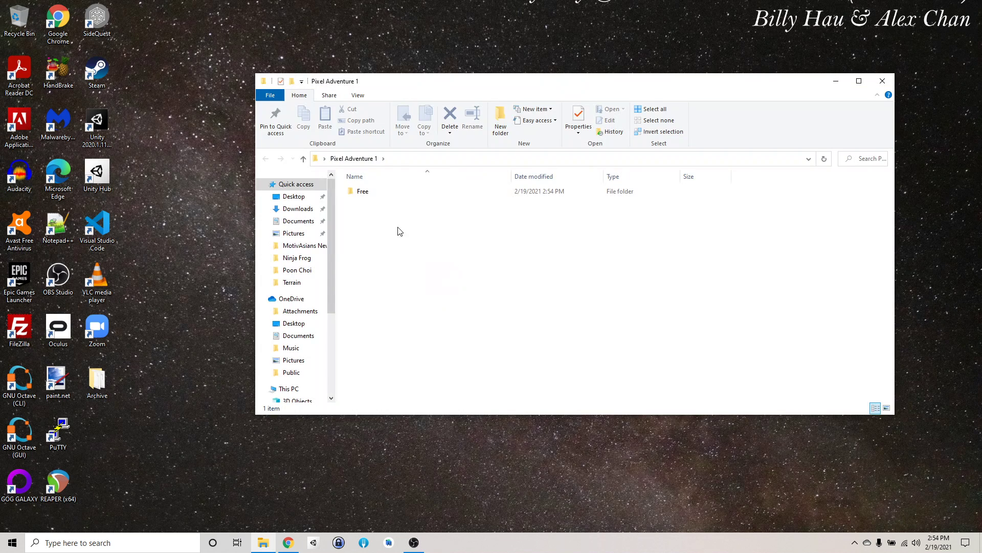
pyautogui.doubleClick(408, 197)
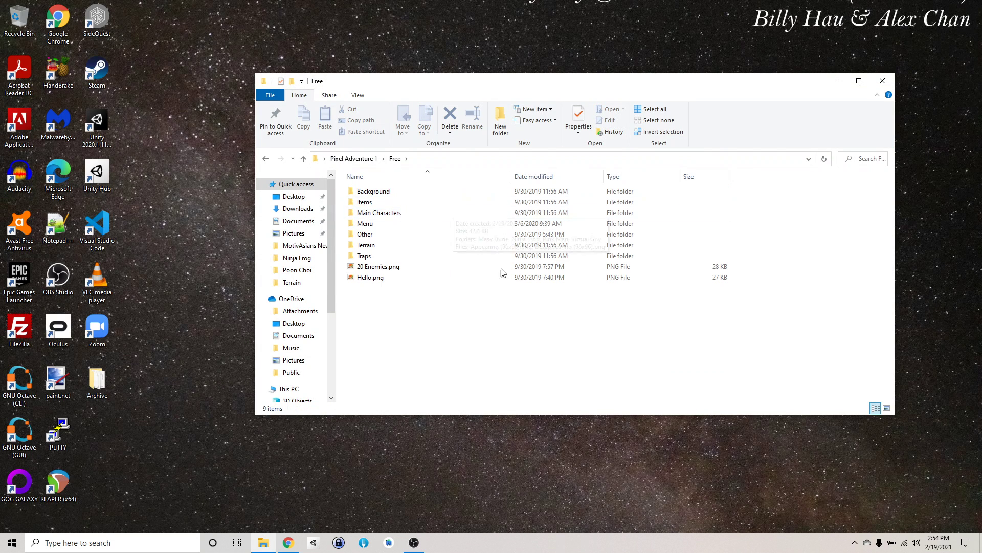
pyautogui.rightClick(564, 325)
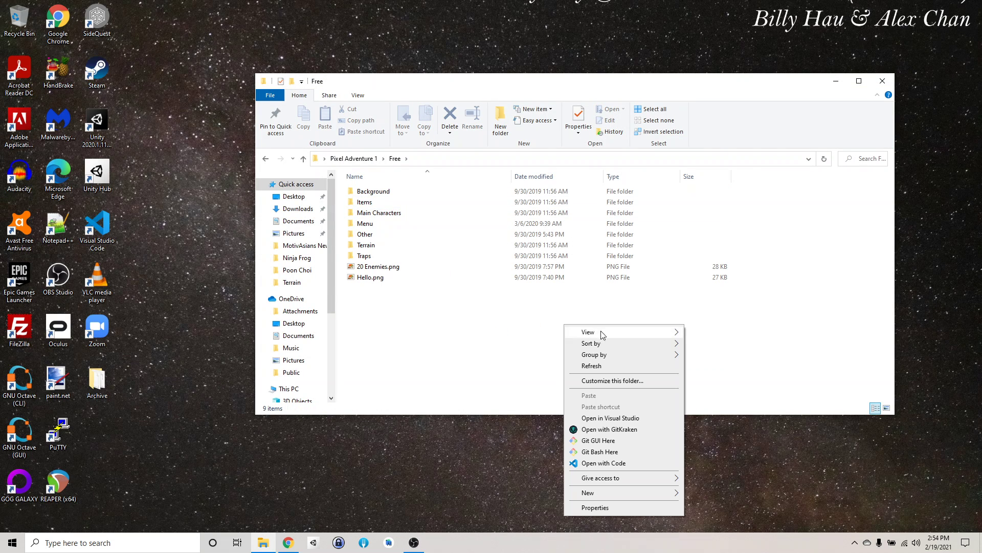
pyautogui.moveTo(604, 332)
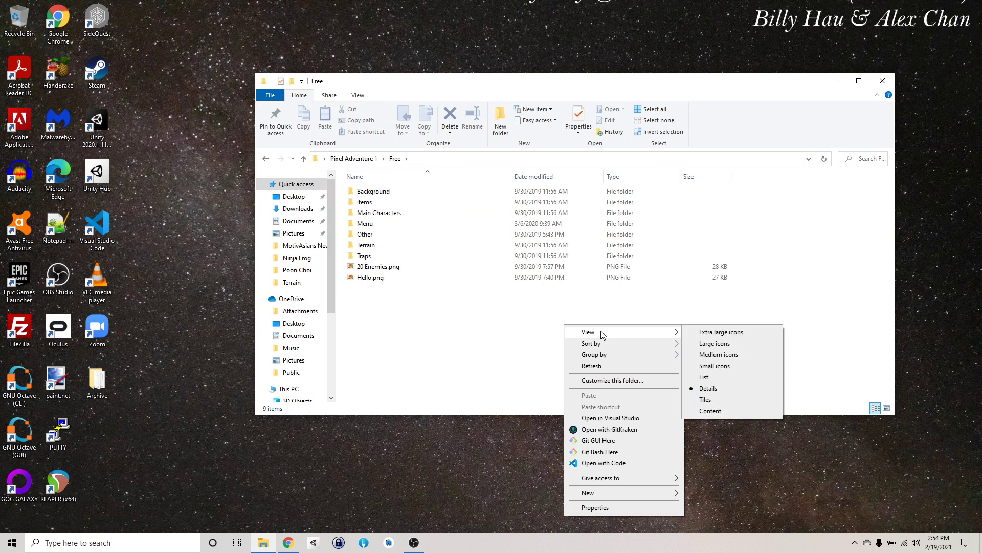
pyautogui.click(730, 334)
pyautogui.click(859, 80)
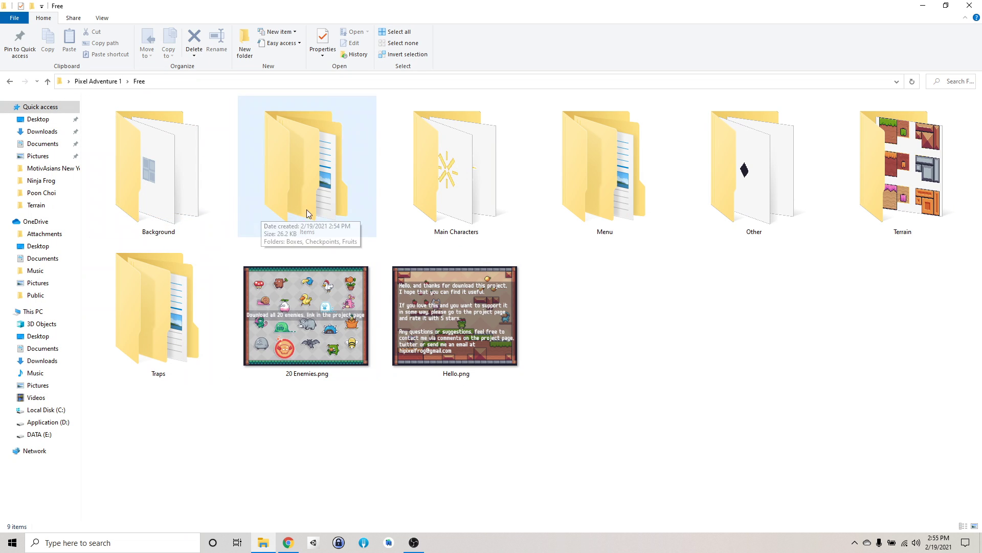
# Open the Main Characters folder of the asset pack and show its contents as extra large icons
pyautogui.doubleClick(439, 183)
pyautogui.rightClick(297, 229)
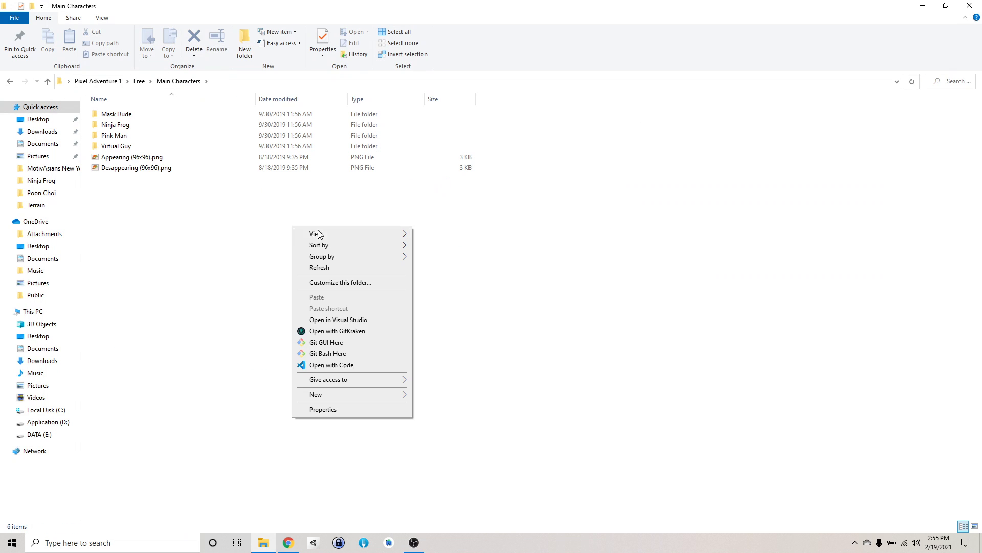
pyautogui.moveTo(358, 235)
pyautogui.click(433, 245)
pyautogui.rightClick(371, 237)
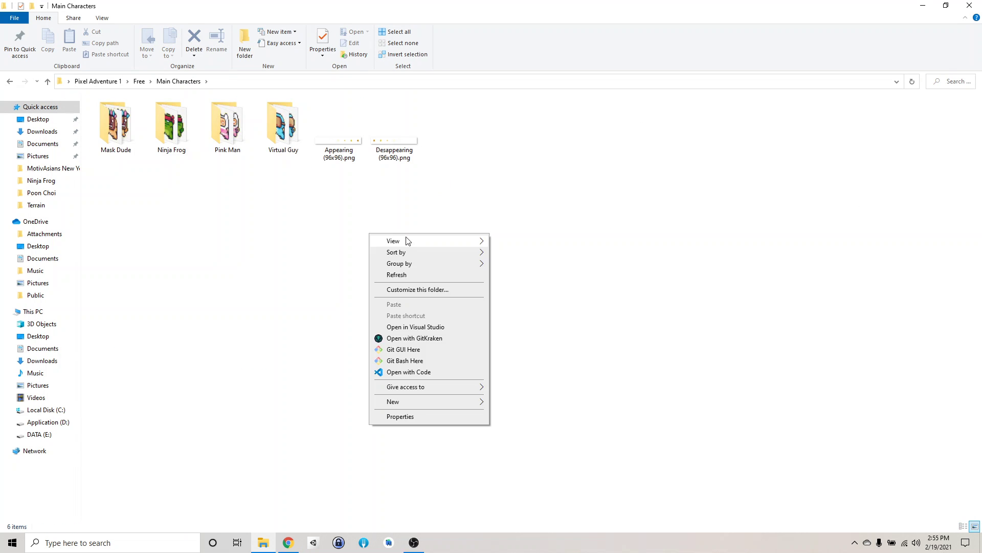
pyautogui.moveTo(405, 241)
pyautogui.click(512, 241)
# Open the Mask Dude character folder and view its sprite sheets as extra large icons
pyautogui.doubleClick(178, 214)
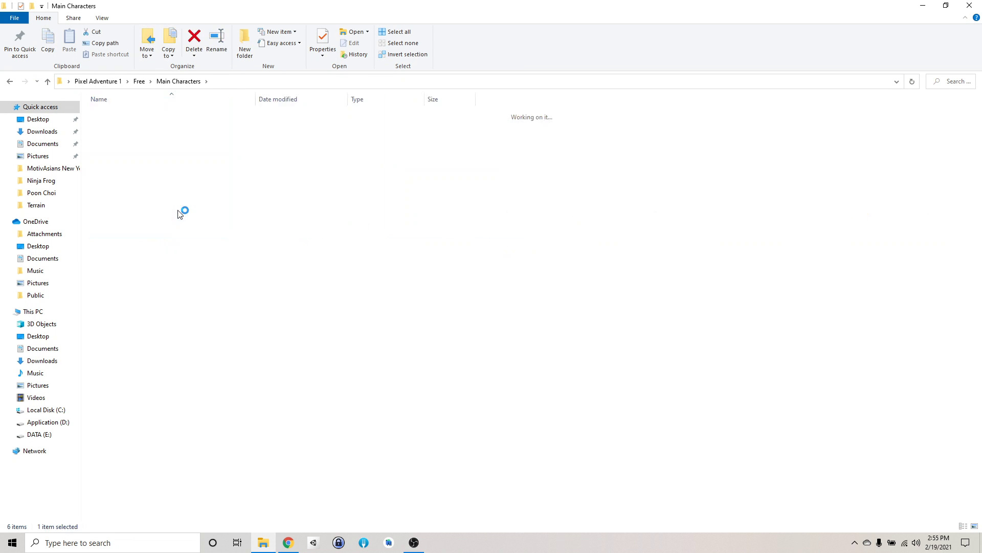
pyautogui.rightClick(243, 232)
pyautogui.moveTo(253, 234)
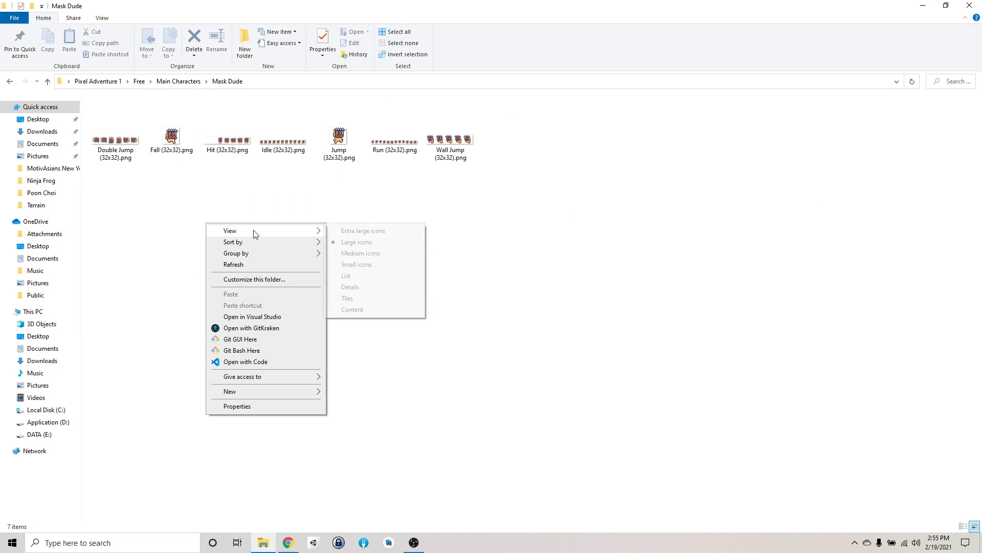
pyautogui.click(367, 235)
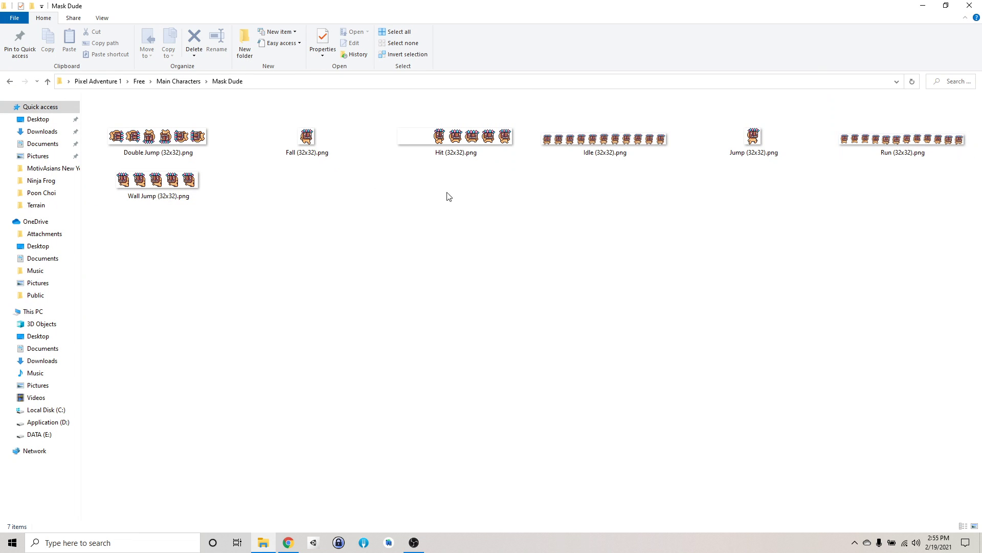
# Go back to Main Characters and view the Ninja Frog folder's sprite sheets as extra large icons
pyautogui.click(9, 81)
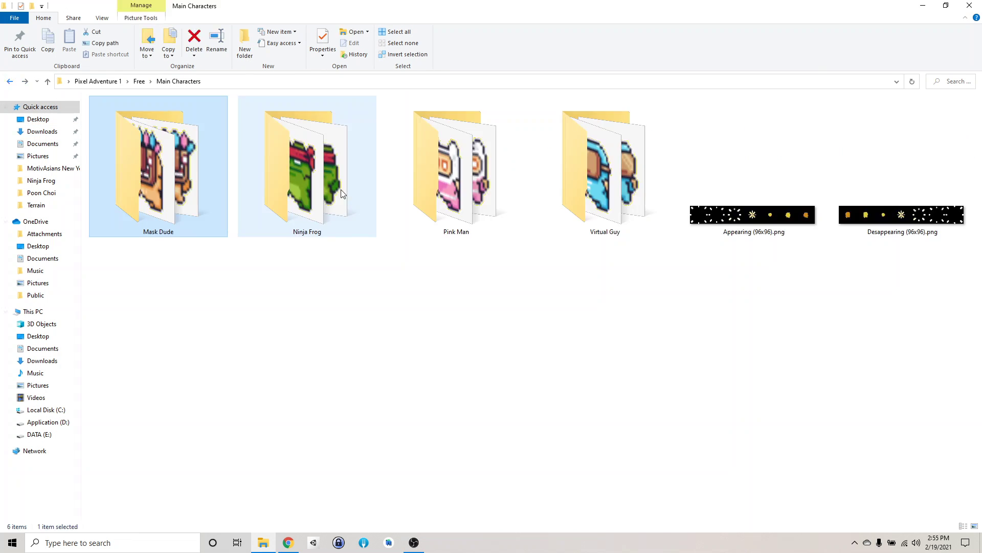
pyautogui.doubleClick(284, 187)
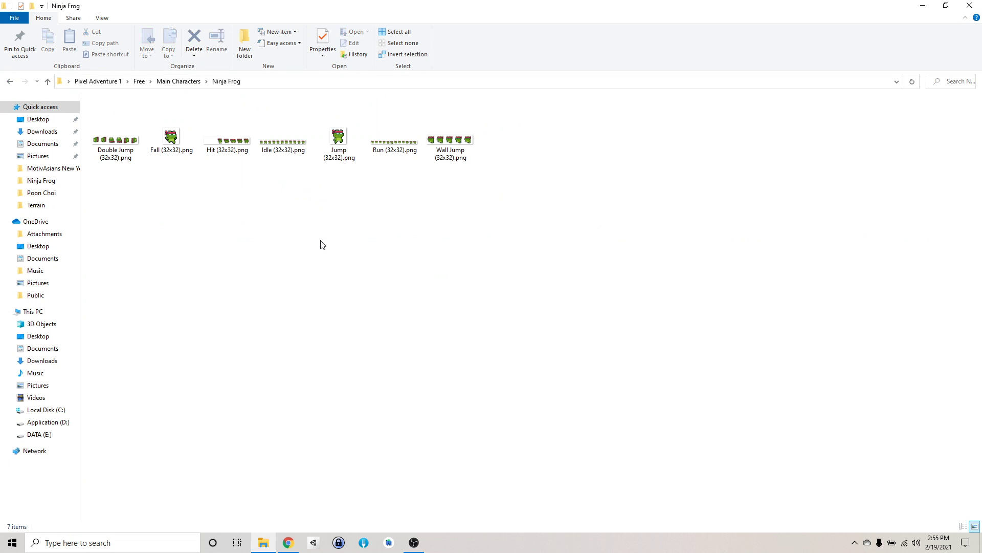
pyautogui.rightClick(322, 244)
pyautogui.moveTo(378, 250)
pyautogui.click(478, 248)
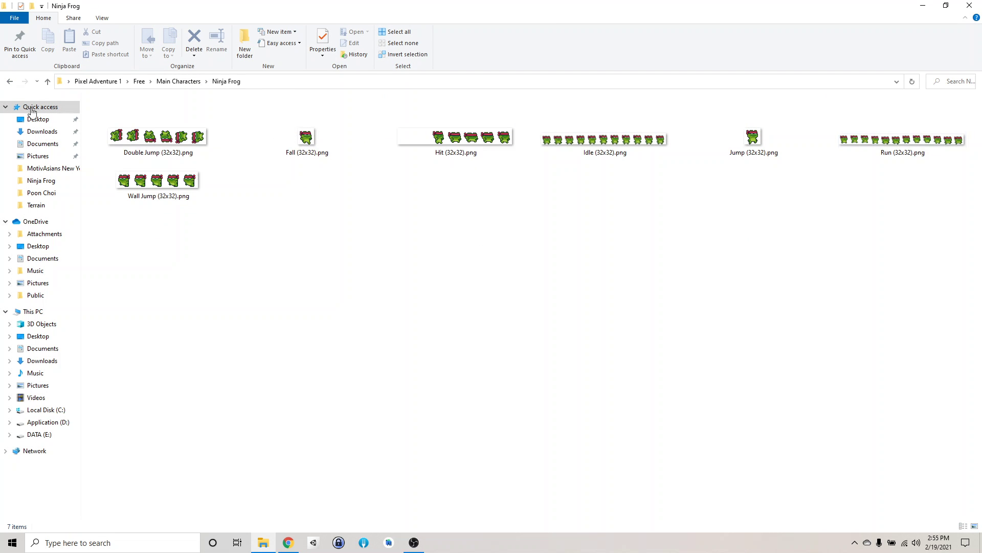
# Return to the Free folder, open the Items folder and show its subfolders as extra large icons
pyautogui.click(136, 82)
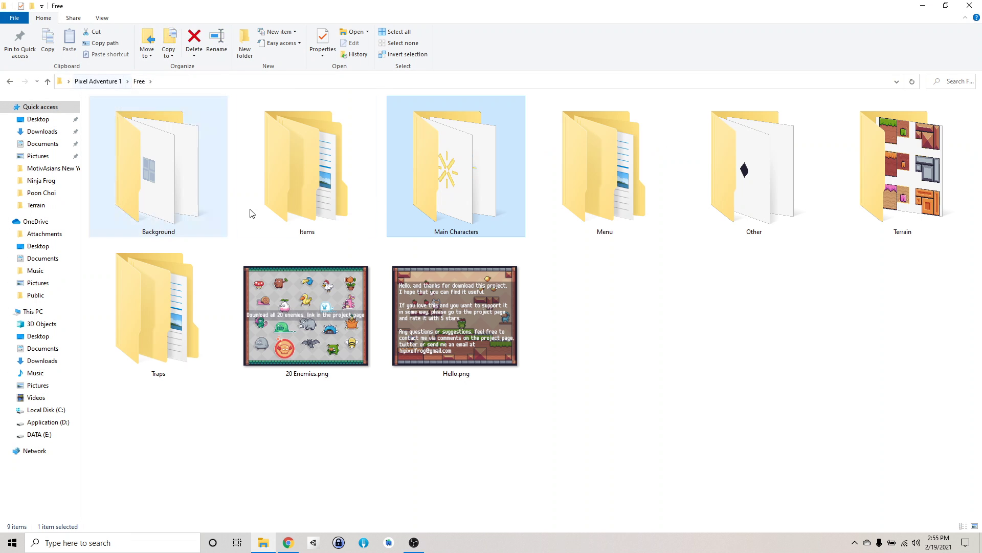
pyautogui.doubleClick(318, 183)
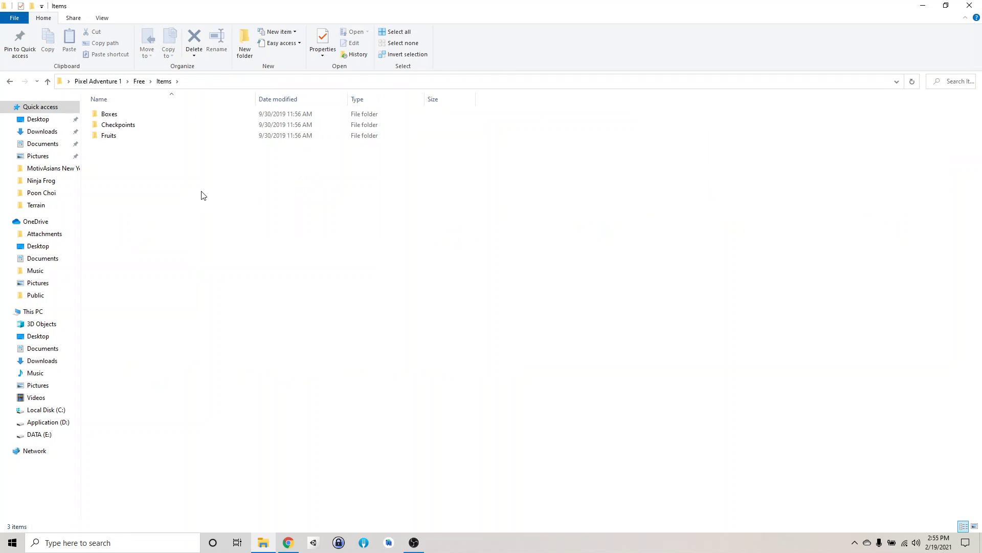
pyautogui.rightClick(203, 192)
pyautogui.moveTo(242, 201)
pyautogui.click(361, 198)
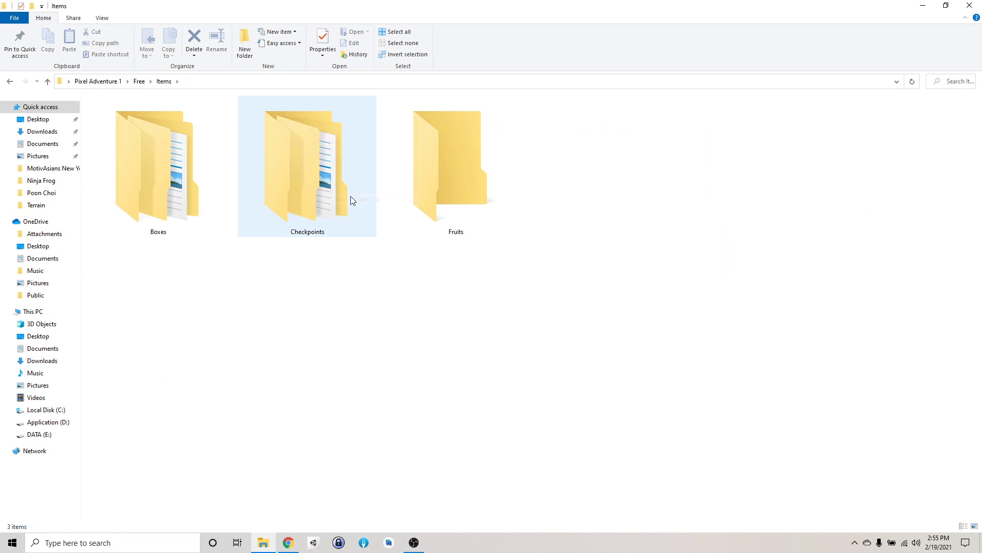
# View the Fruits folder's images as extra large icons, then return to the Pixel Adventure 1 folder
pyautogui.doubleClick(413, 170)
pyautogui.rightClick(203, 210)
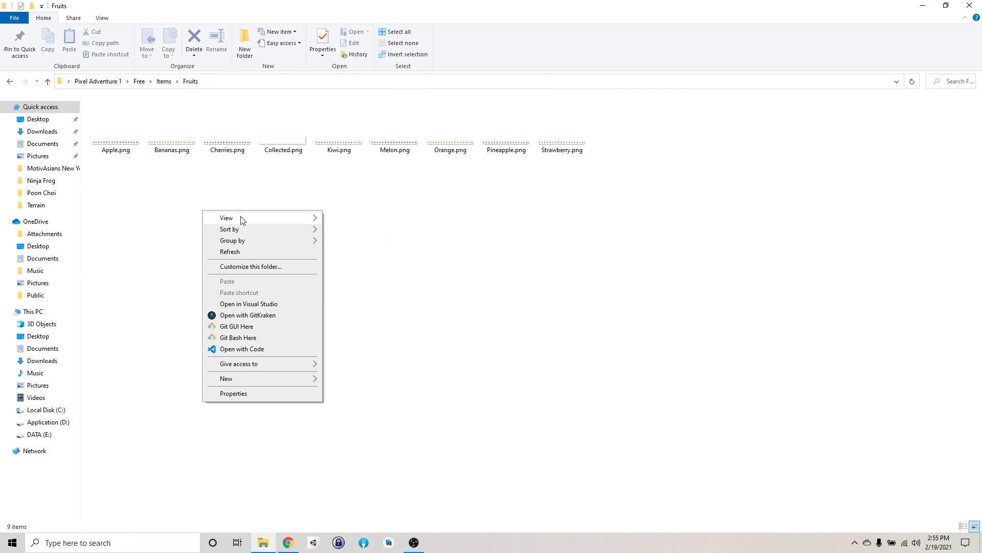
pyautogui.moveTo(241, 218)
pyautogui.click(346, 221)
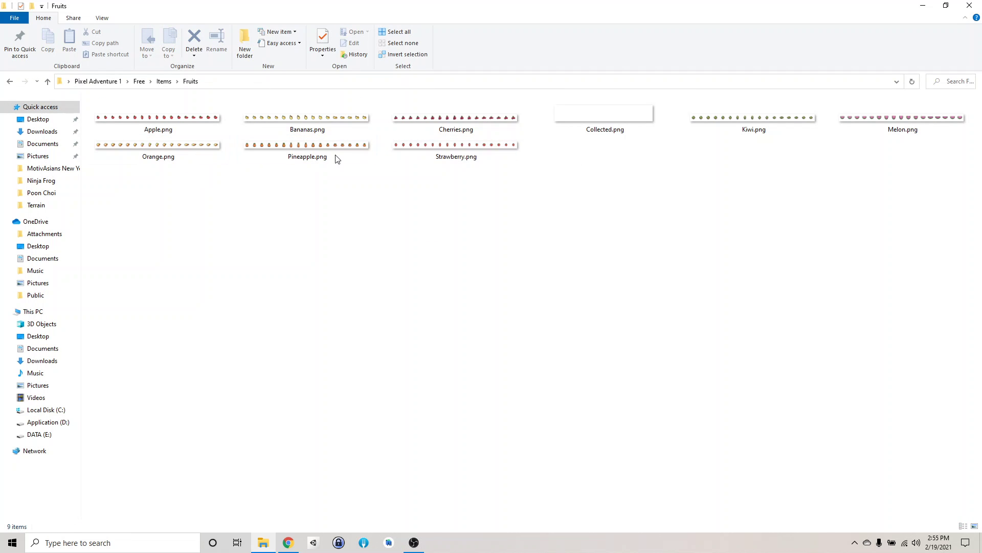
pyautogui.click(97, 81)
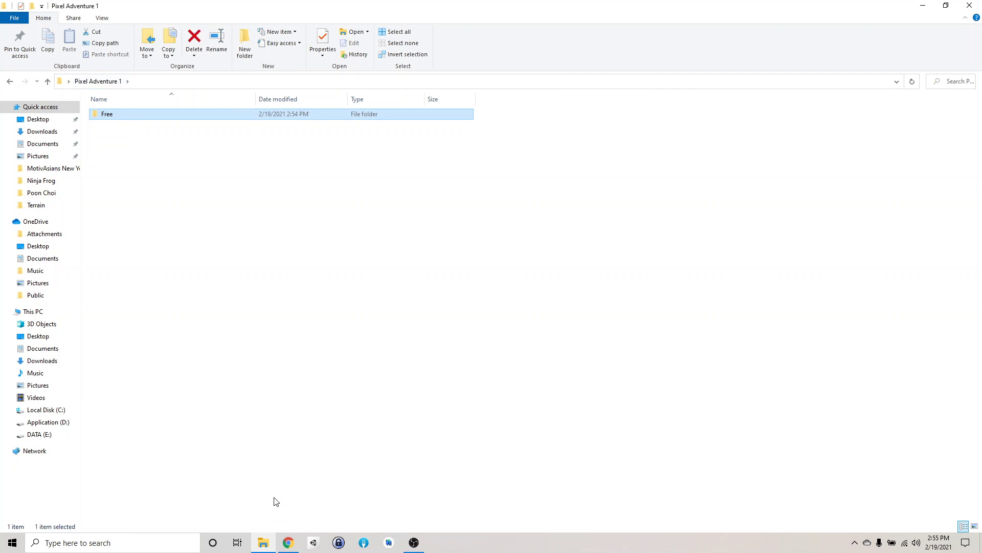
# Switch to the Setup slide in Chrome, turn the SoundFX Generator address into a link and open the Leshy SFMaker page
pyautogui.click(289, 542)
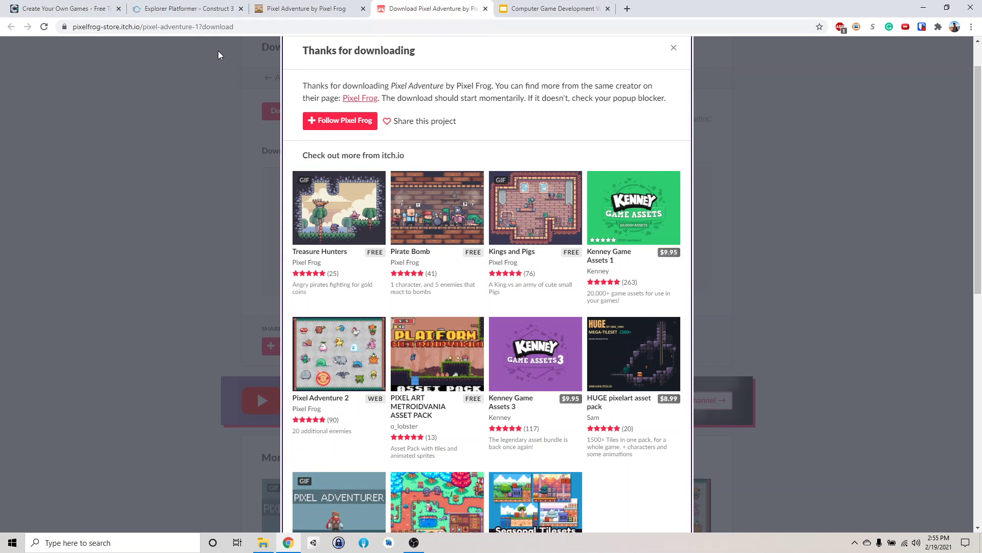
pyautogui.click(525, 7)
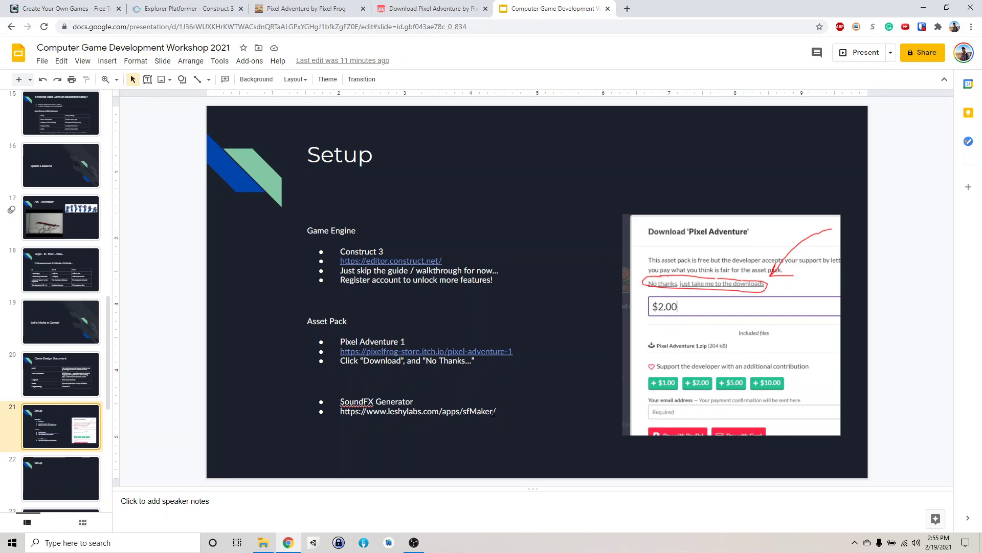
pyautogui.click(494, 412)
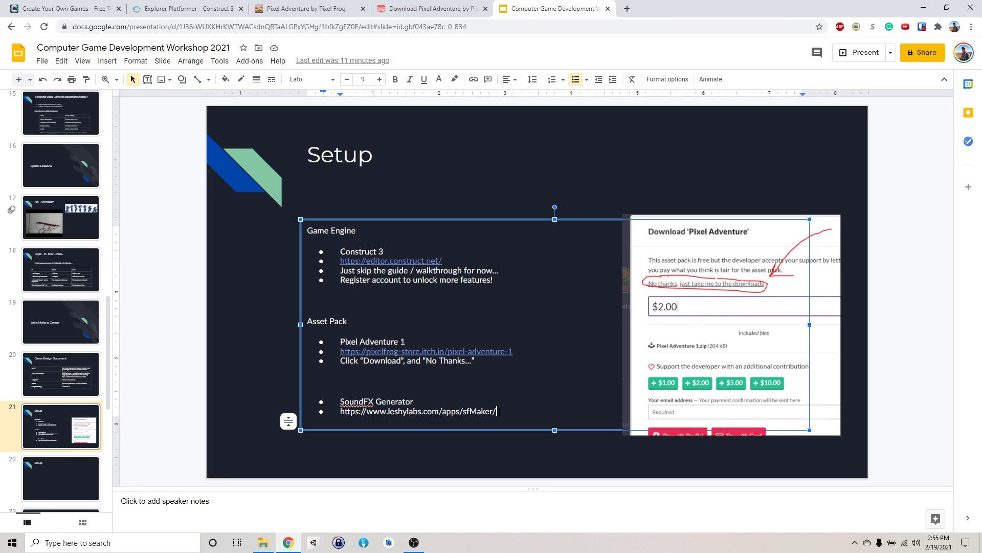
pyautogui.press('Return')
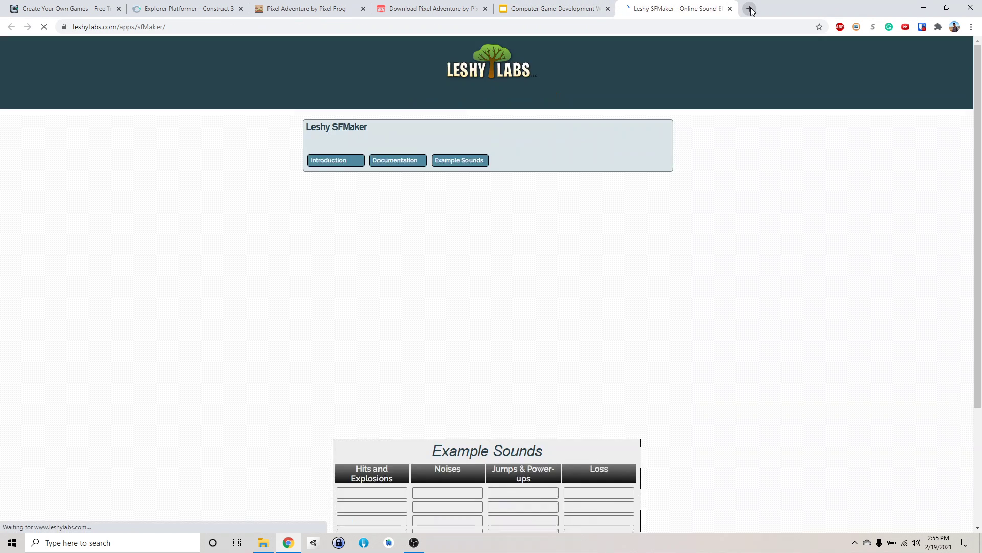
# Search for Leshy SFMaker in a new browser tab and open the sound effect generator page
pyautogui.click(749, 9)
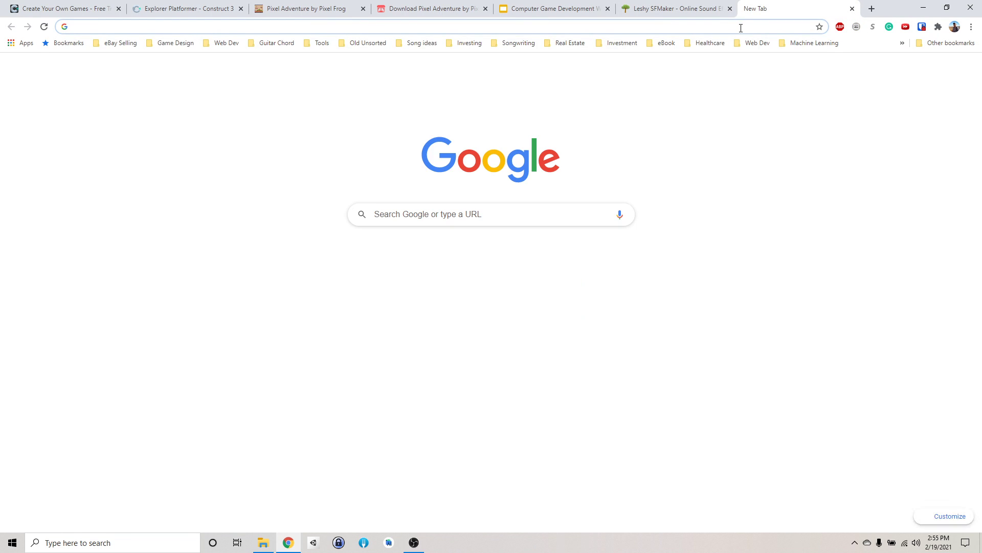
pyautogui.write('Leshy Sf')
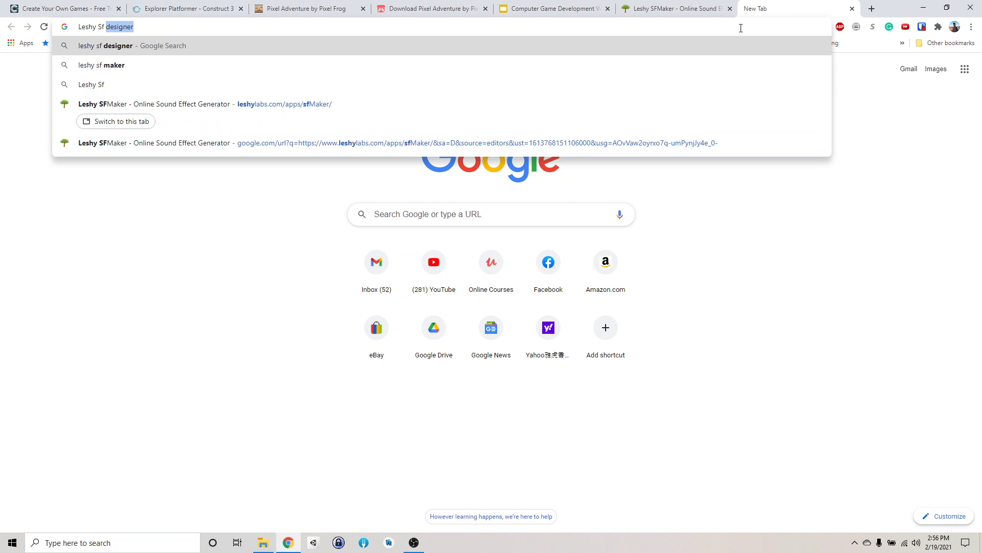
pyautogui.write(' M')
pyautogui.press('Return')
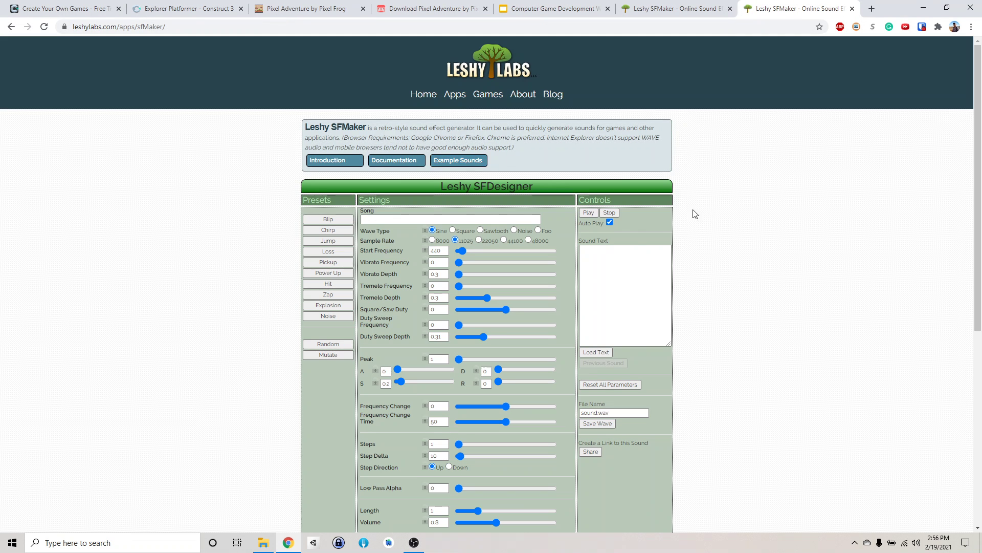
# Generate three variations of the Jump preset sound, then start saving the last one as sound.wav on the desktop and cancel
pyautogui.scroll(-1, 691, 211)
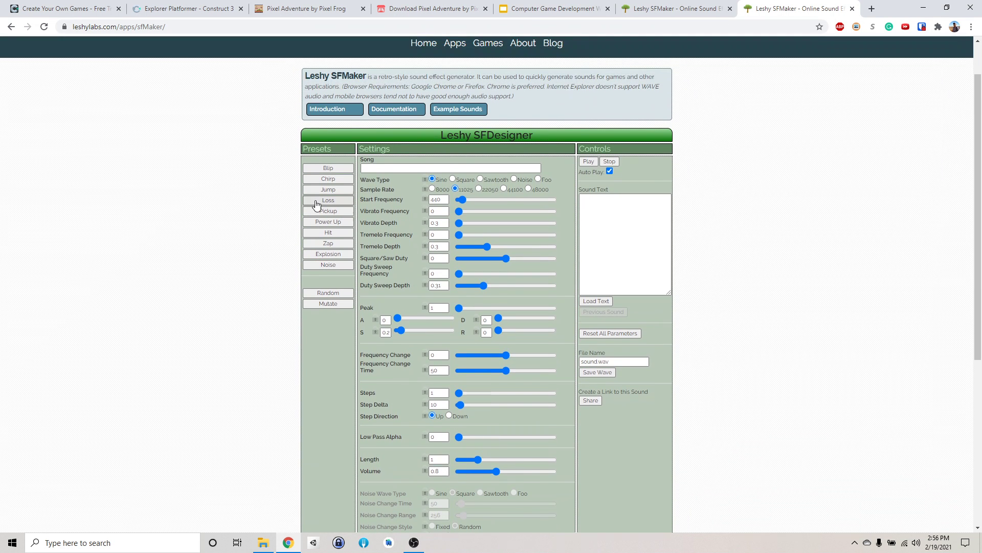
pyautogui.click(330, 191)
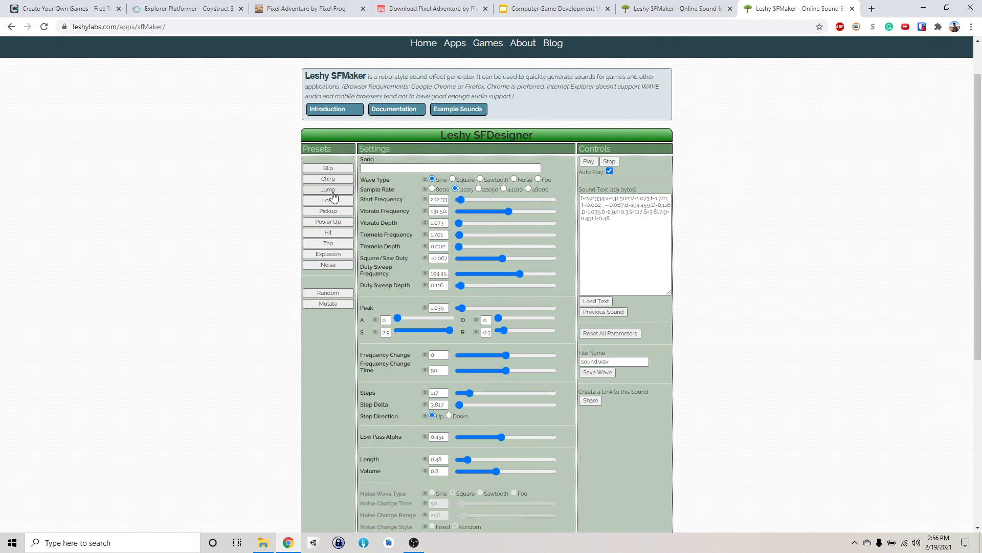
pyautogui.scroll(-1, 499, 269)
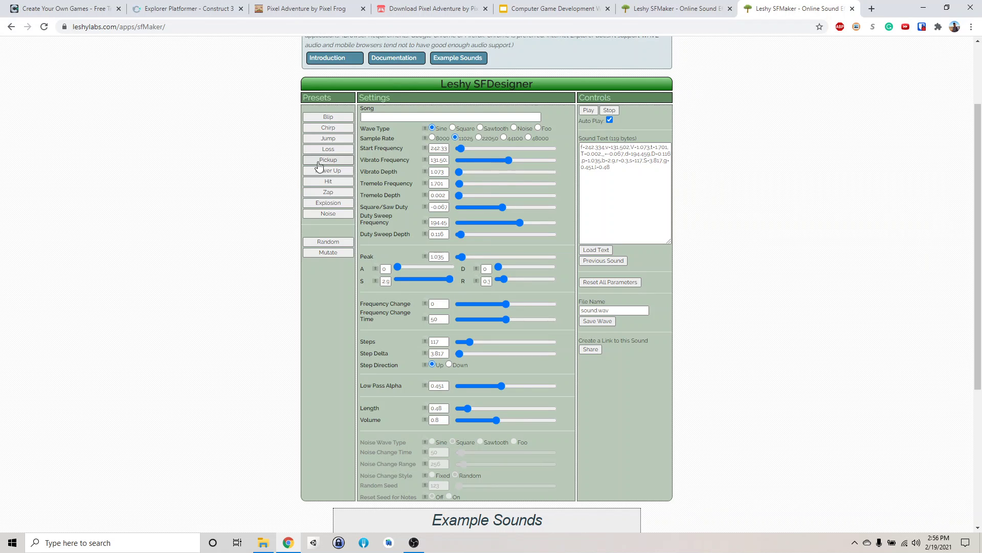
pyautogui.click(327, 142)
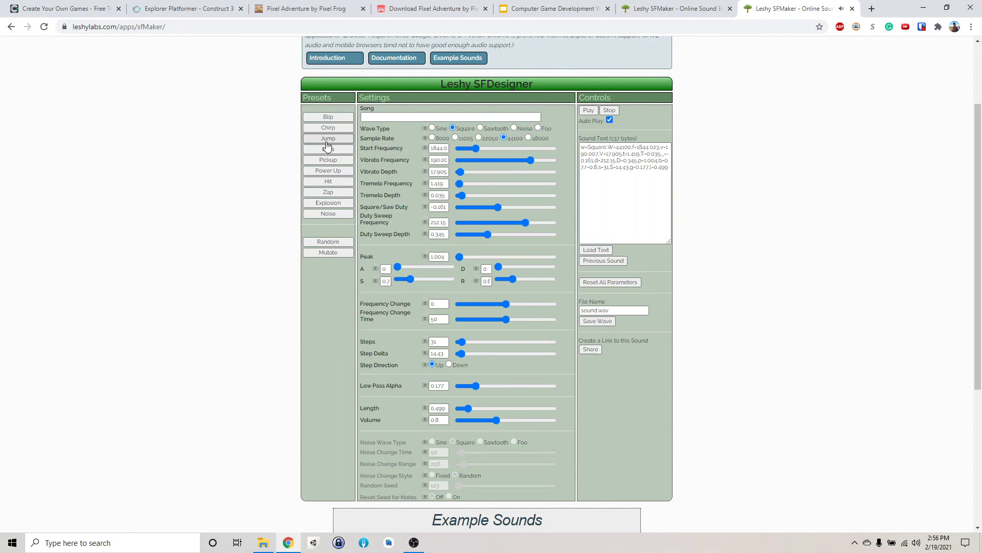
pyautogui.click(326, 143)
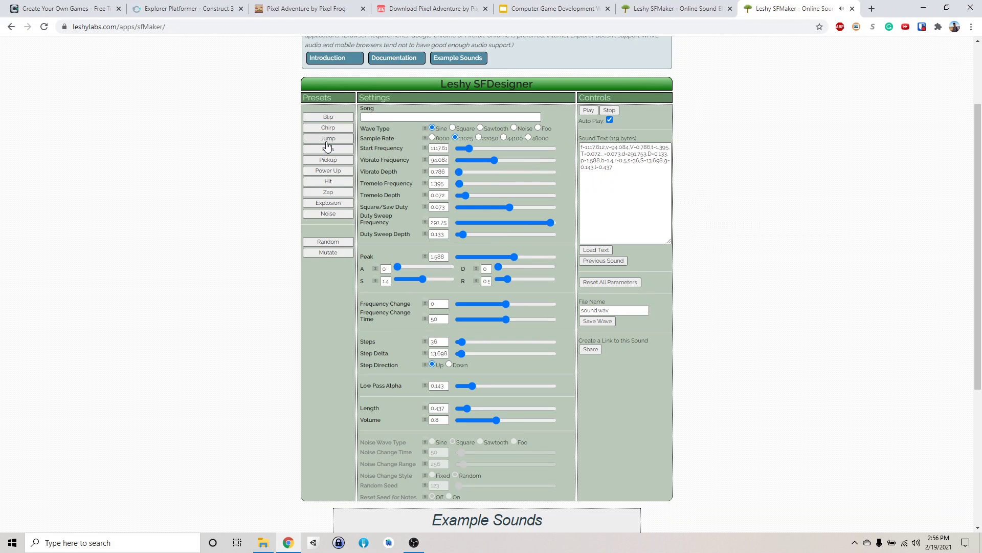
pyautogui.click(609, 322)
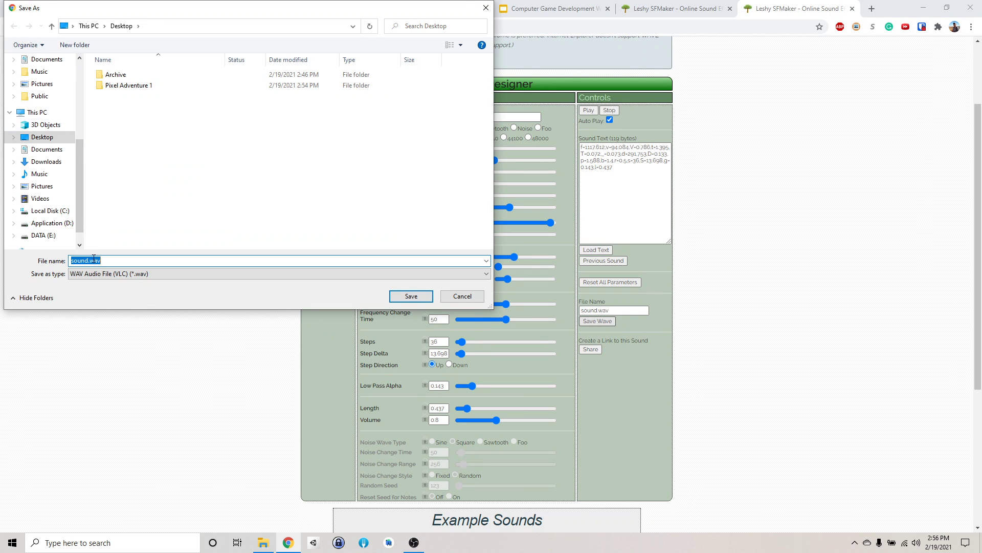
pyautogui.click(462, 296)
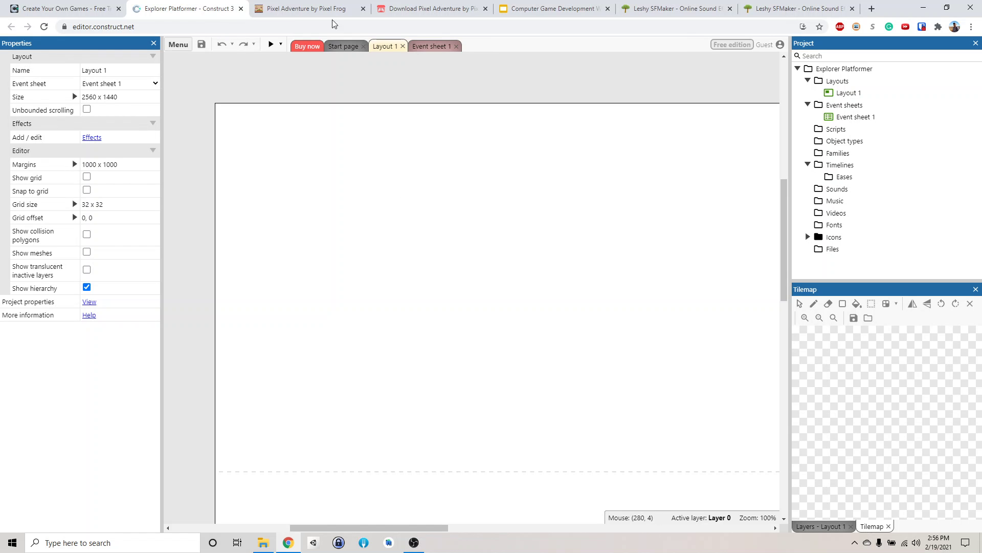
# Review the prepared resources: the Pixel Adventure download page, the extracted Free folder and the Leshy SFMaker sound settings
pyautogui.click(307, 8)
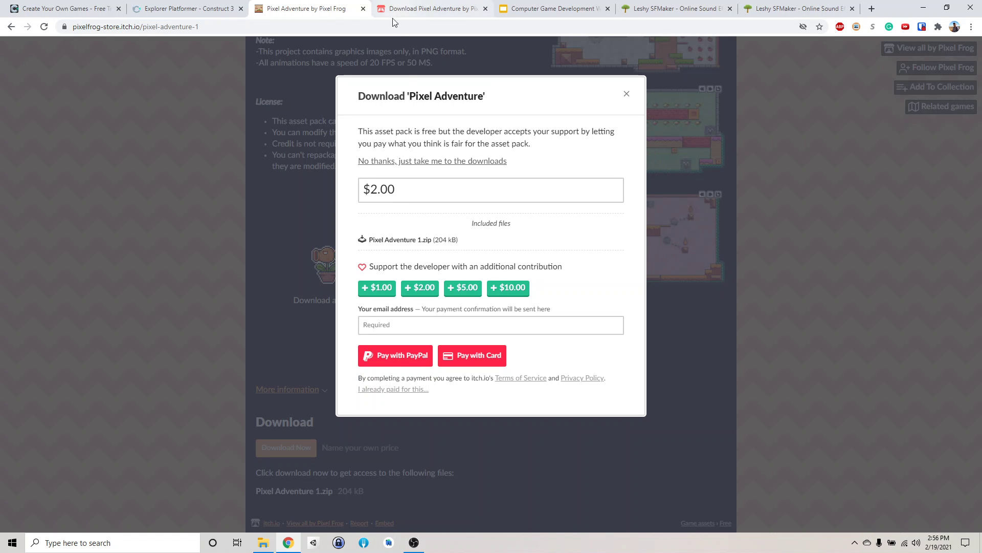
pyautogui.click(262, 543)
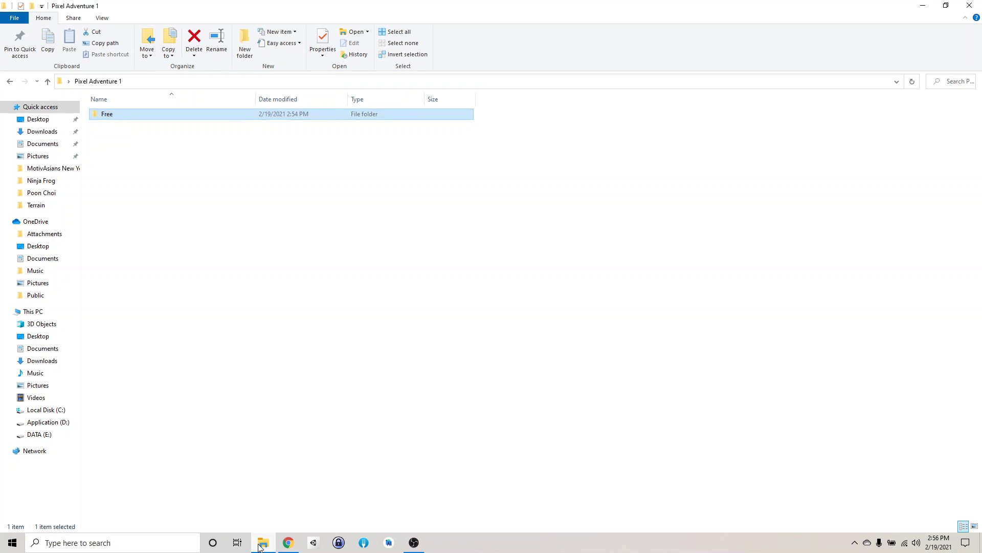
pyautogui.doubleClick(128, 119)
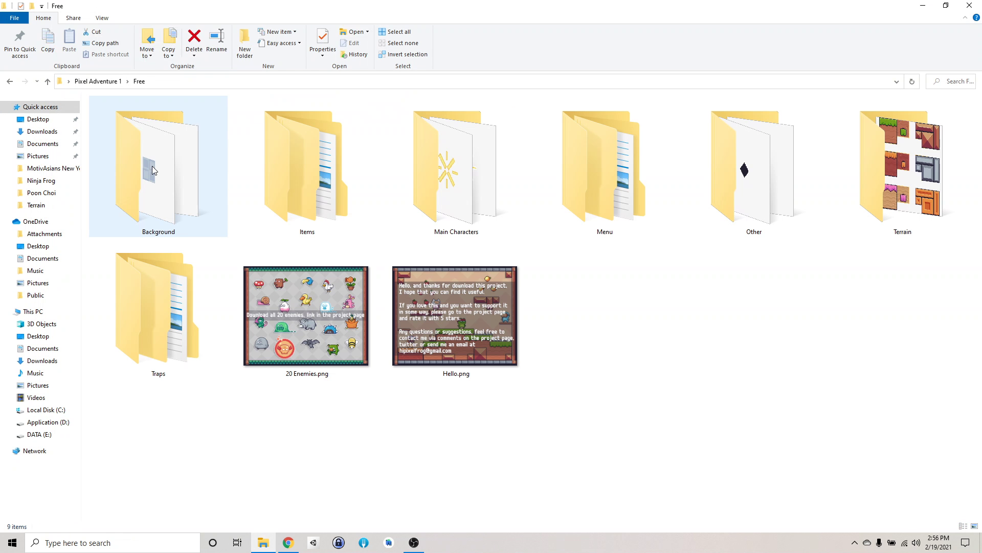
pyautogui.click(921, 7)
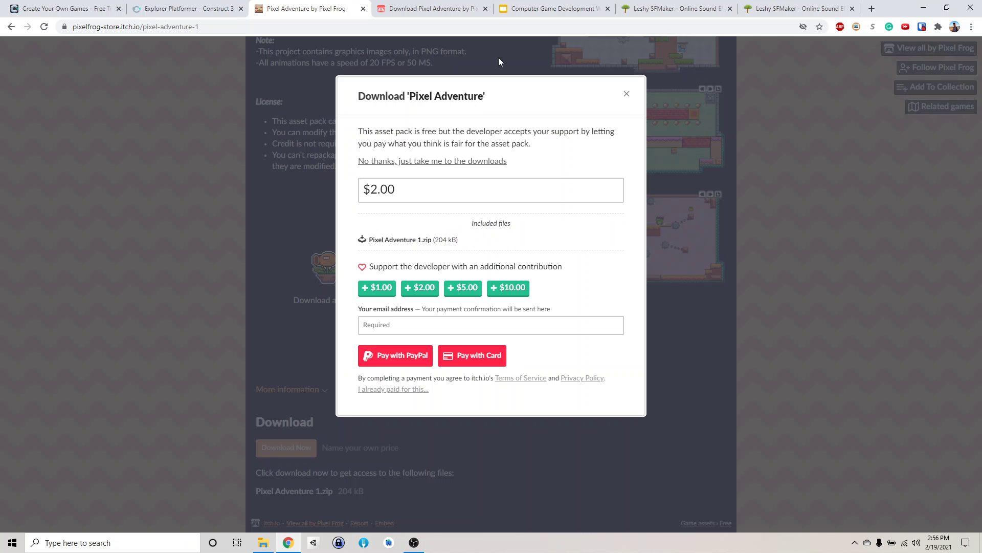
pyautogui.click(788, 6)
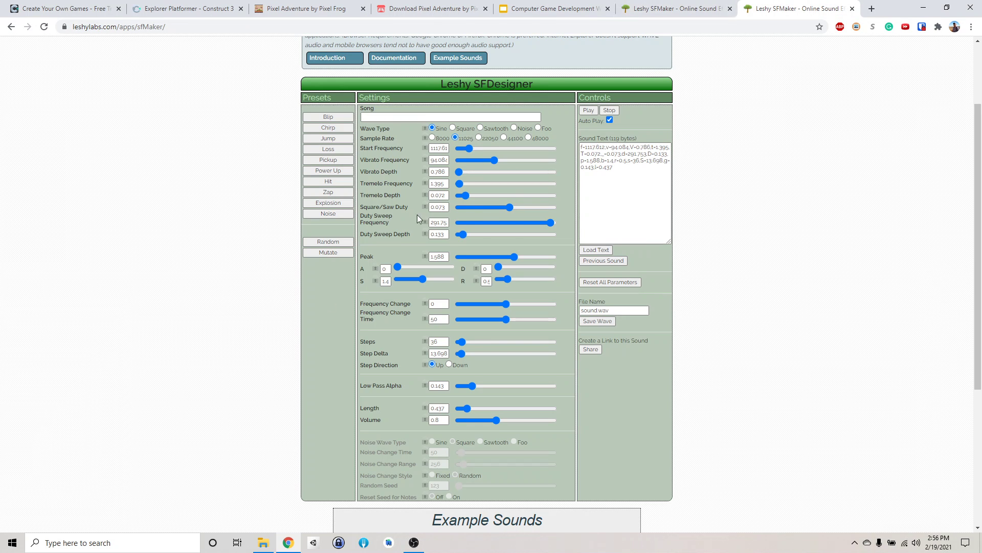
pyautogui.scroll(1, 620, 213)
pyautogui.scroll(-1, 623, 213)
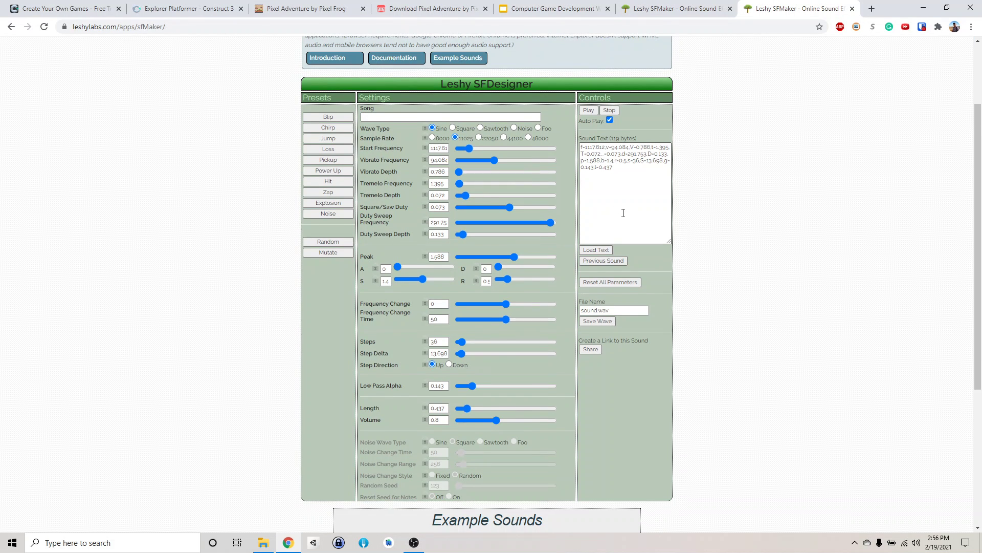